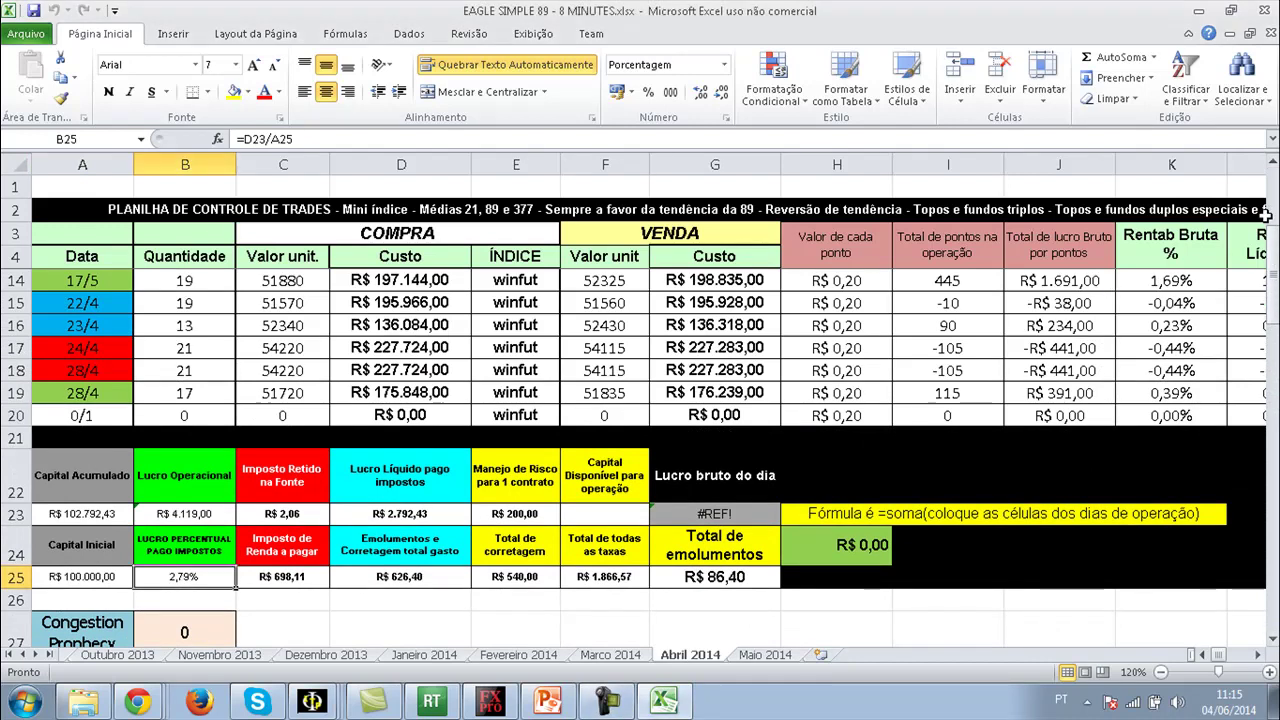
# Review the monthly profit summaries on the sheets from Marco 2014 back to Outubro 2013.
pyautogui.click(605, 658)
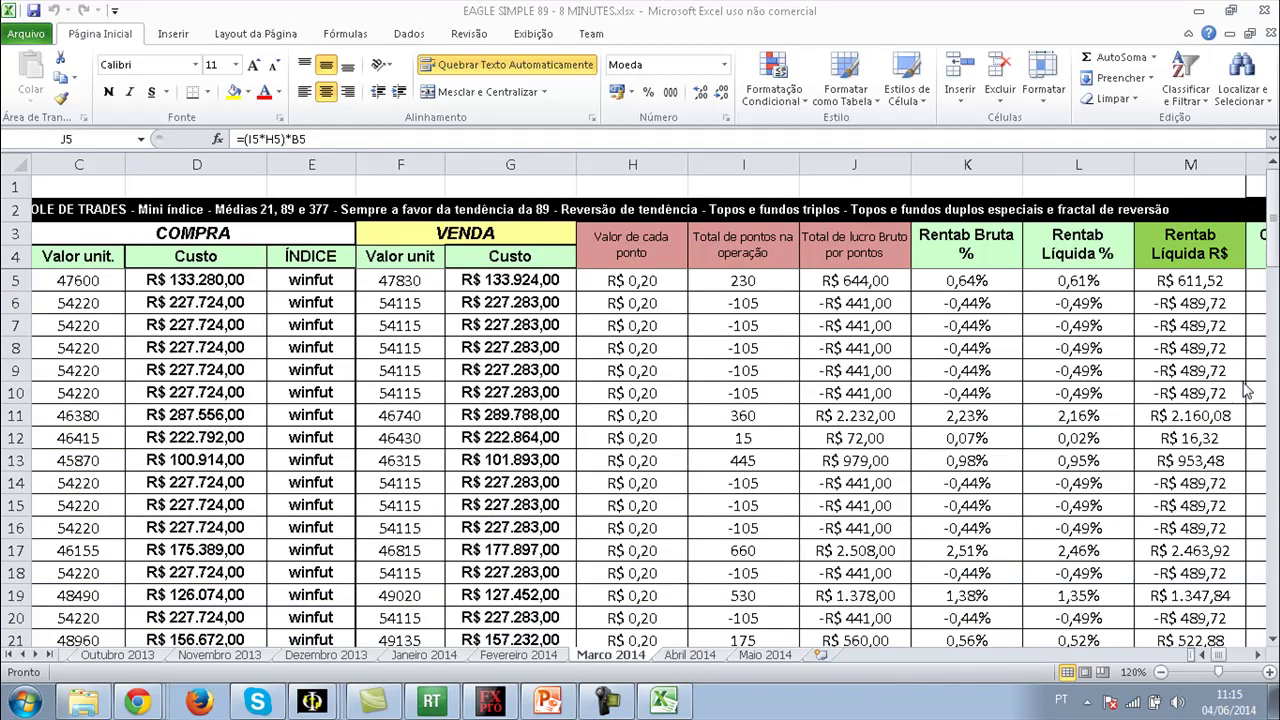
pyautogui.moveTo(1272, 235); pyautogui.dragTo(1272, 293)
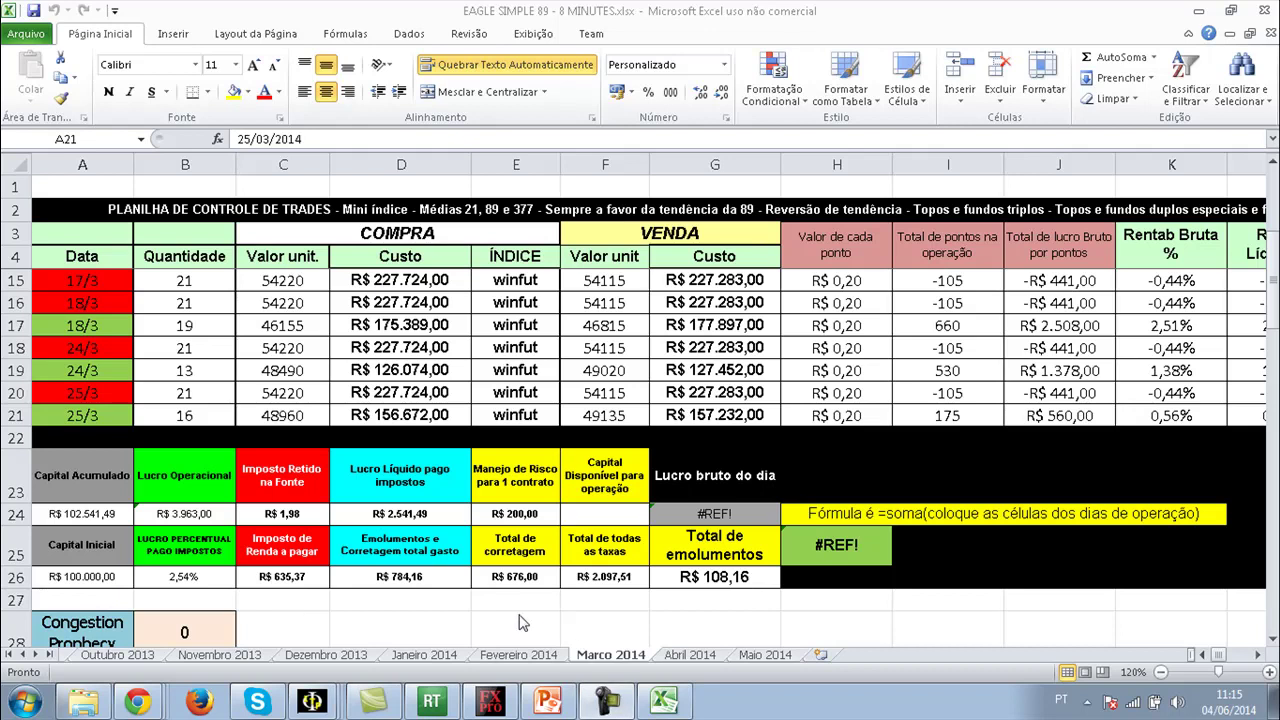
pyautogui.click(515, 656)
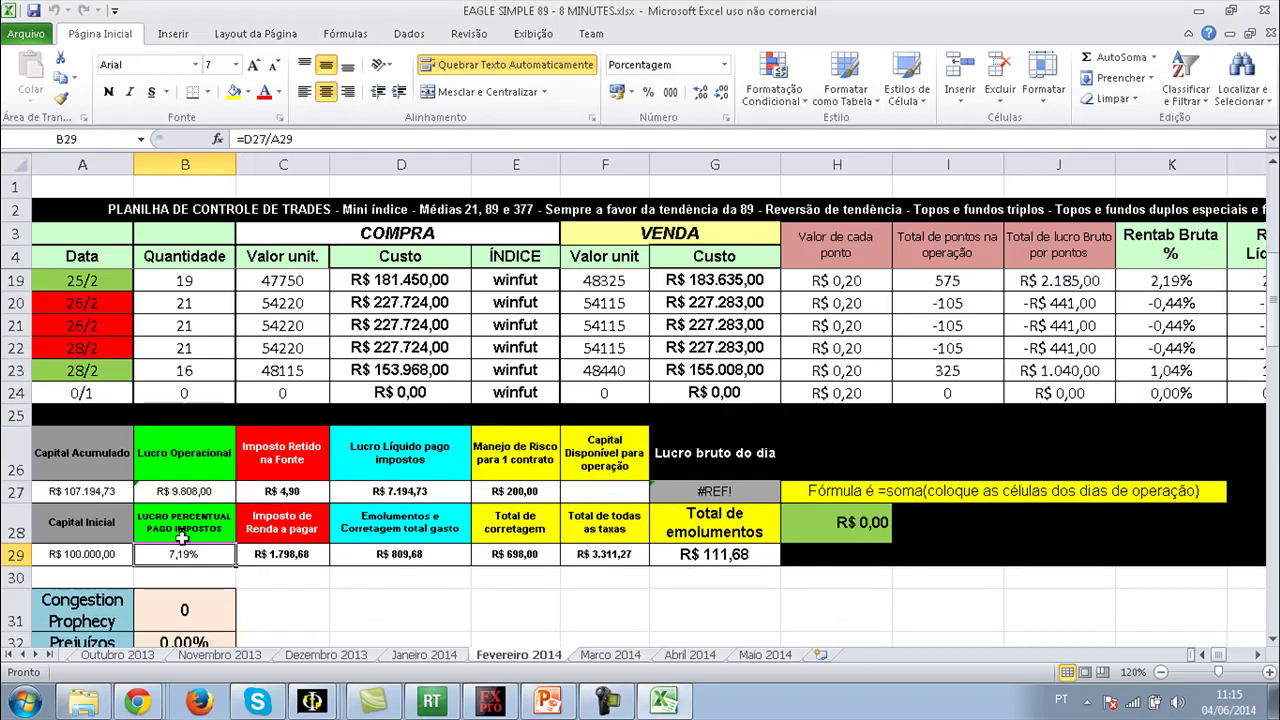
pyautogui.click(428, 656)
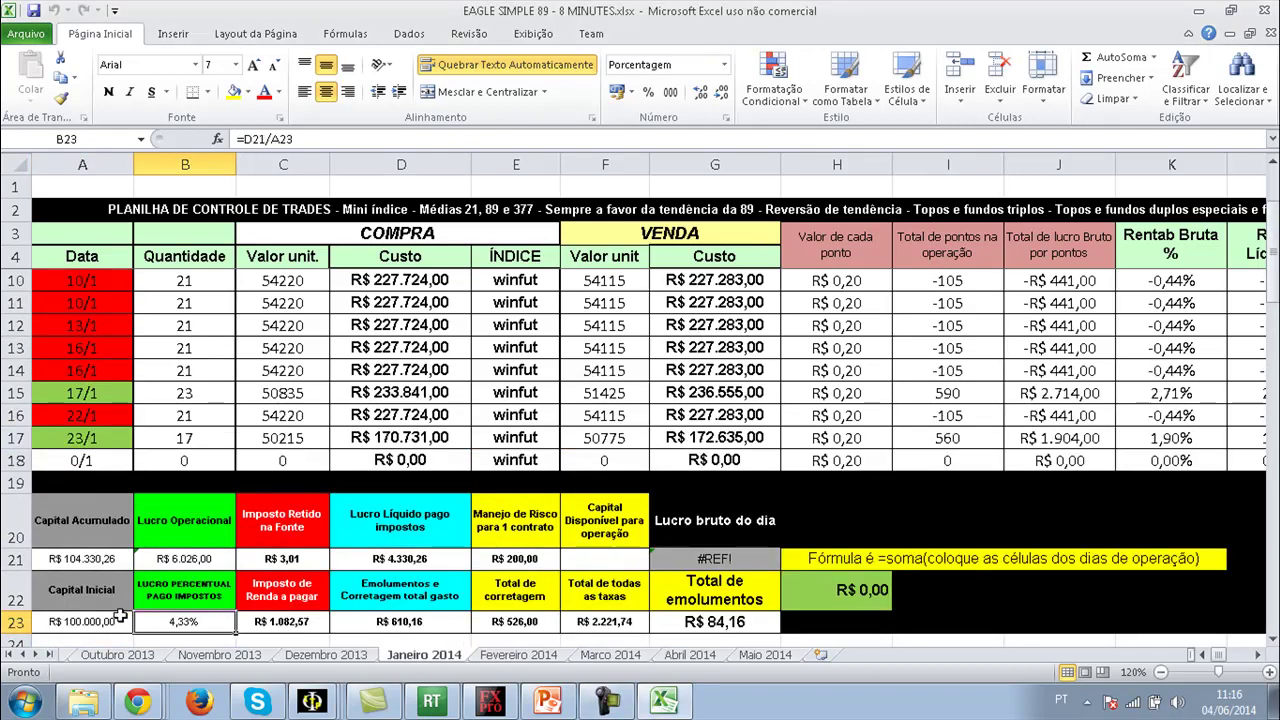
pyautogui.click(339, 658)
pyautogui.click(243, 658)
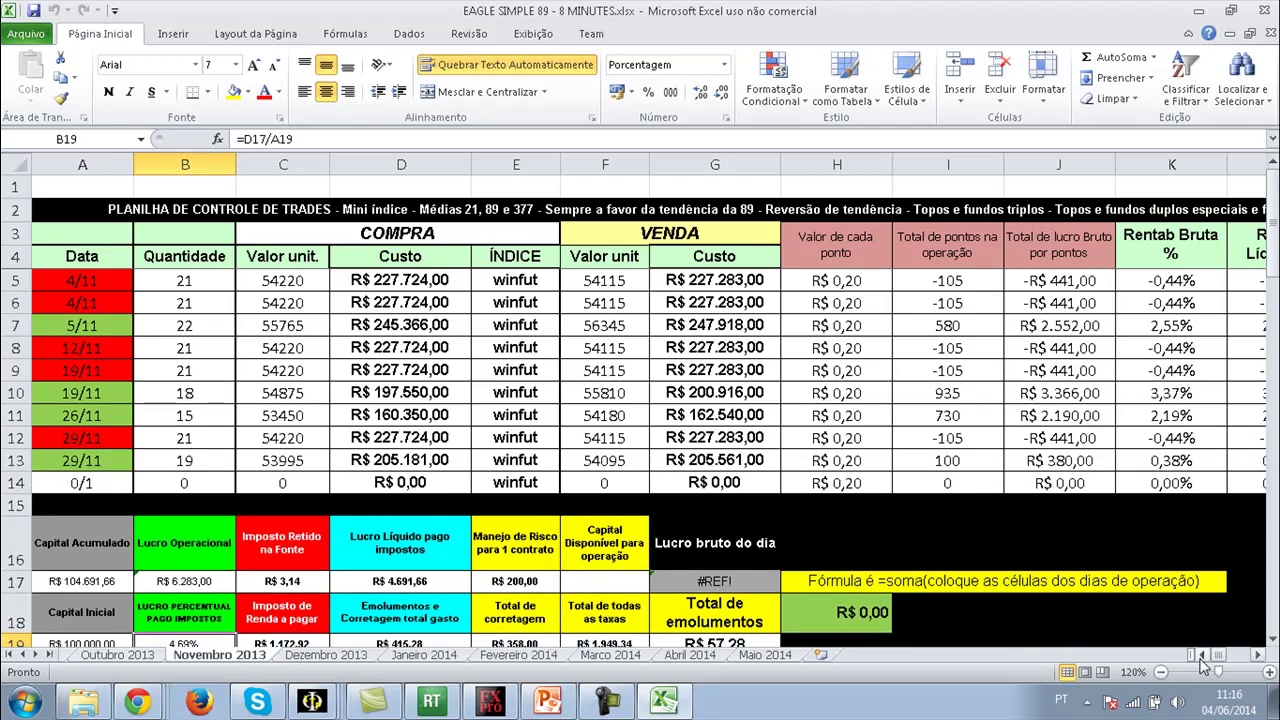
pyautogui.click(130, 656)
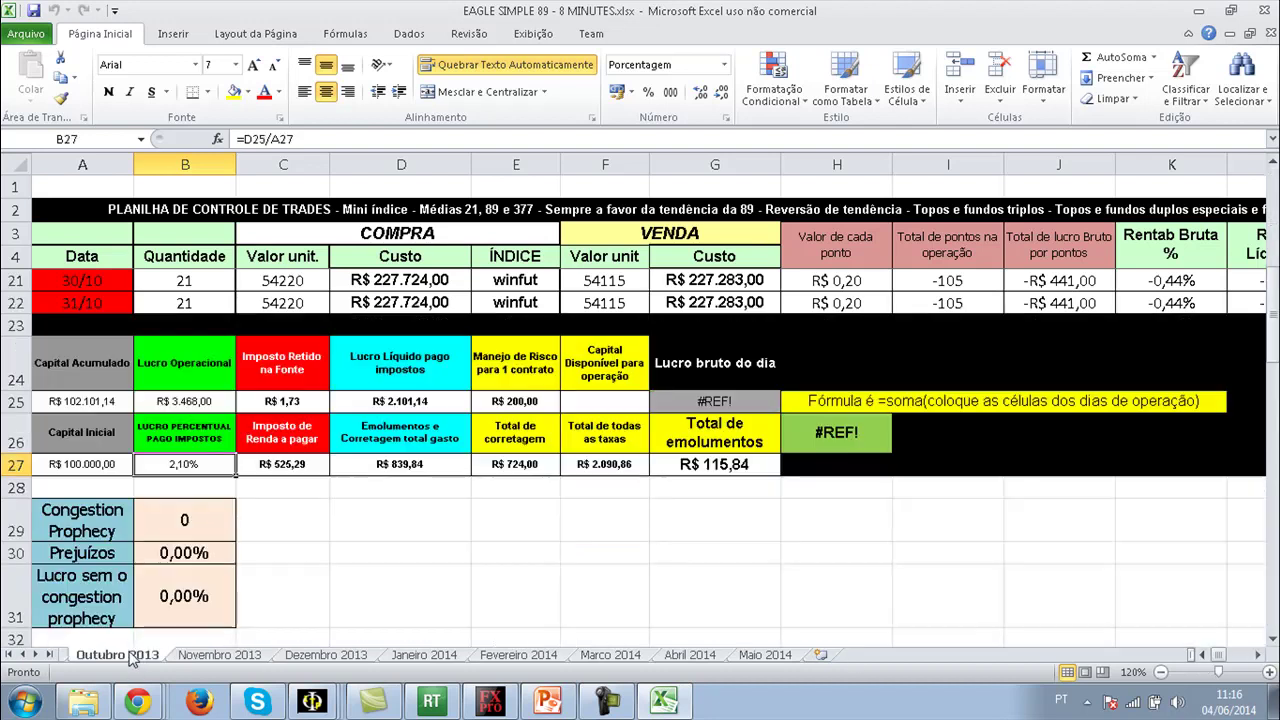
# Review the profit summaries on the earlier sheets Setembro 2013, Agosto 2013 and Julho 2013.
pyautogui.click(22, 655)
pyautogui.click(22, 655)
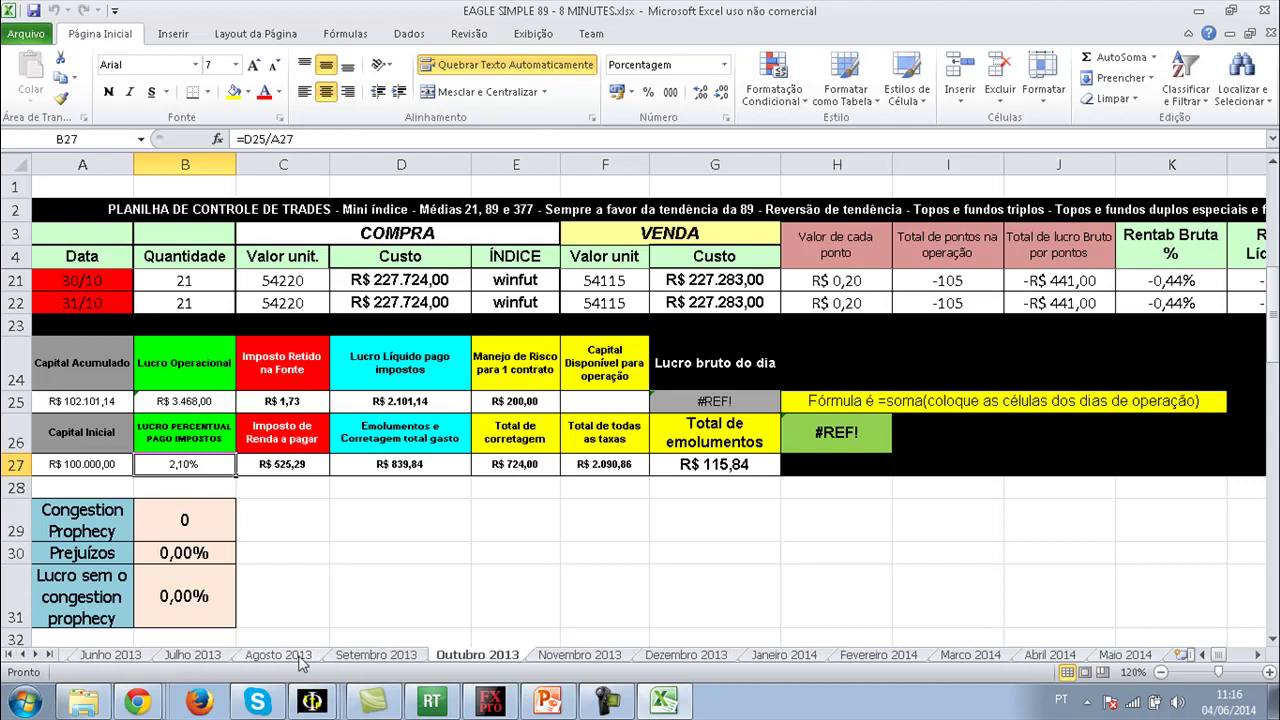
pyautogui.click(403, 657)
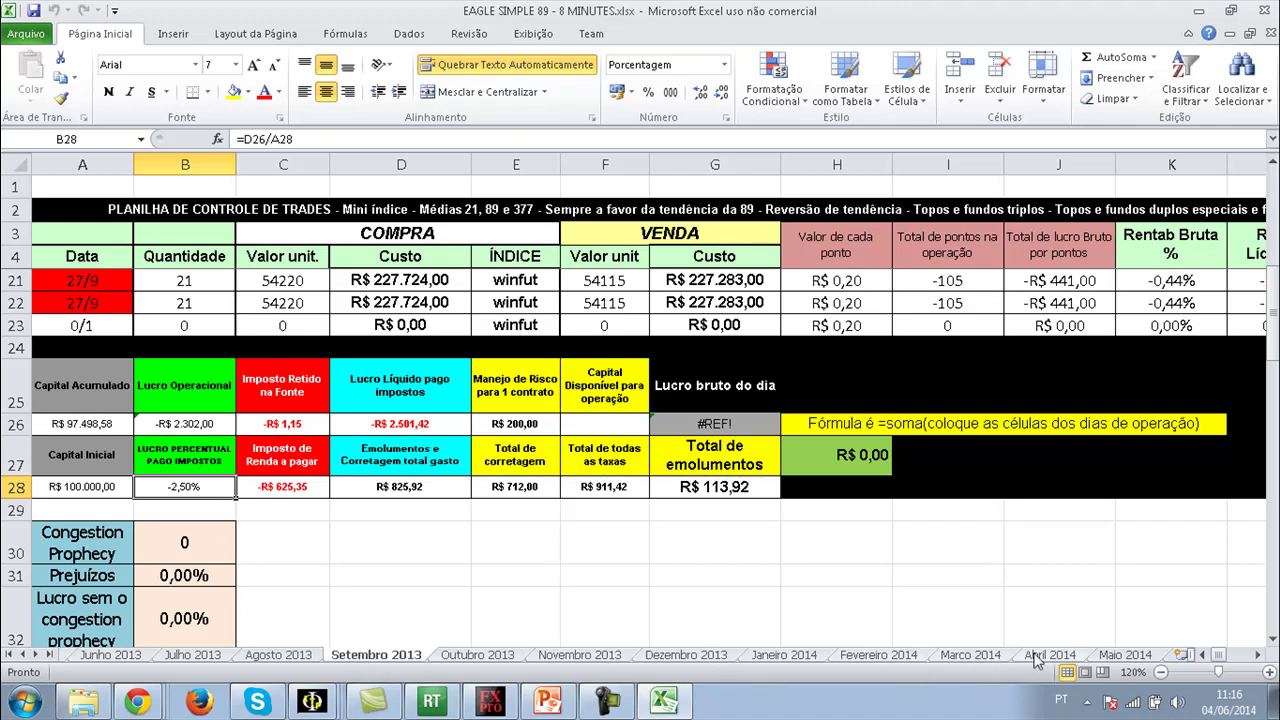
pyautogui.click(297, 658)
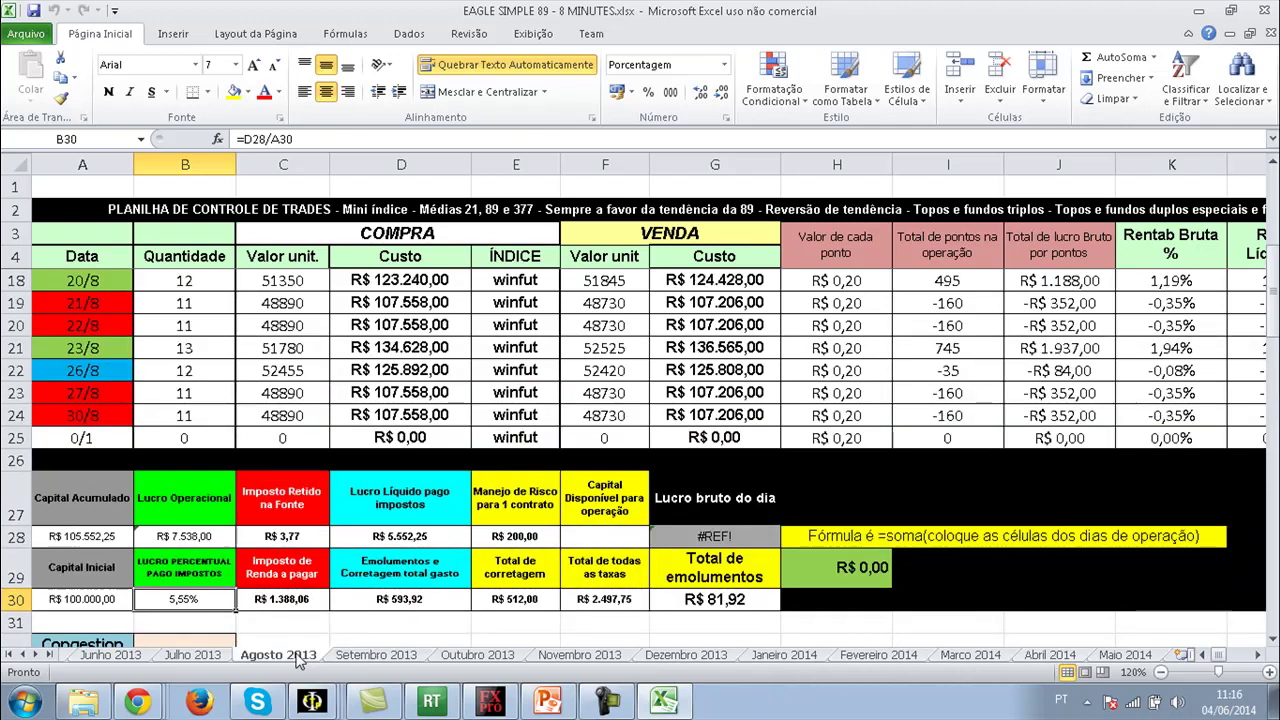
pyautogui.click(210, 660)
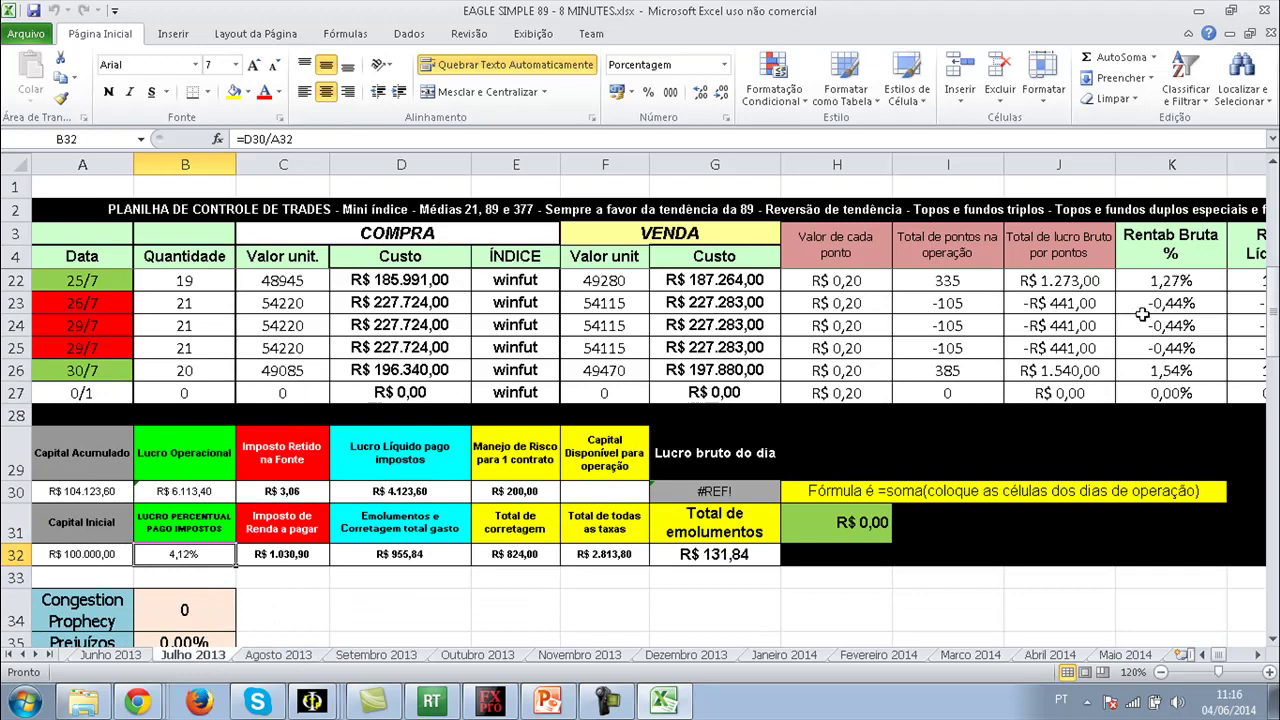
# Go through the early July 2013 trades from 1/7 to 12/7, including the gross profit of the 5/7 trade.
pyautogui.scroll(6, 1268, 305)
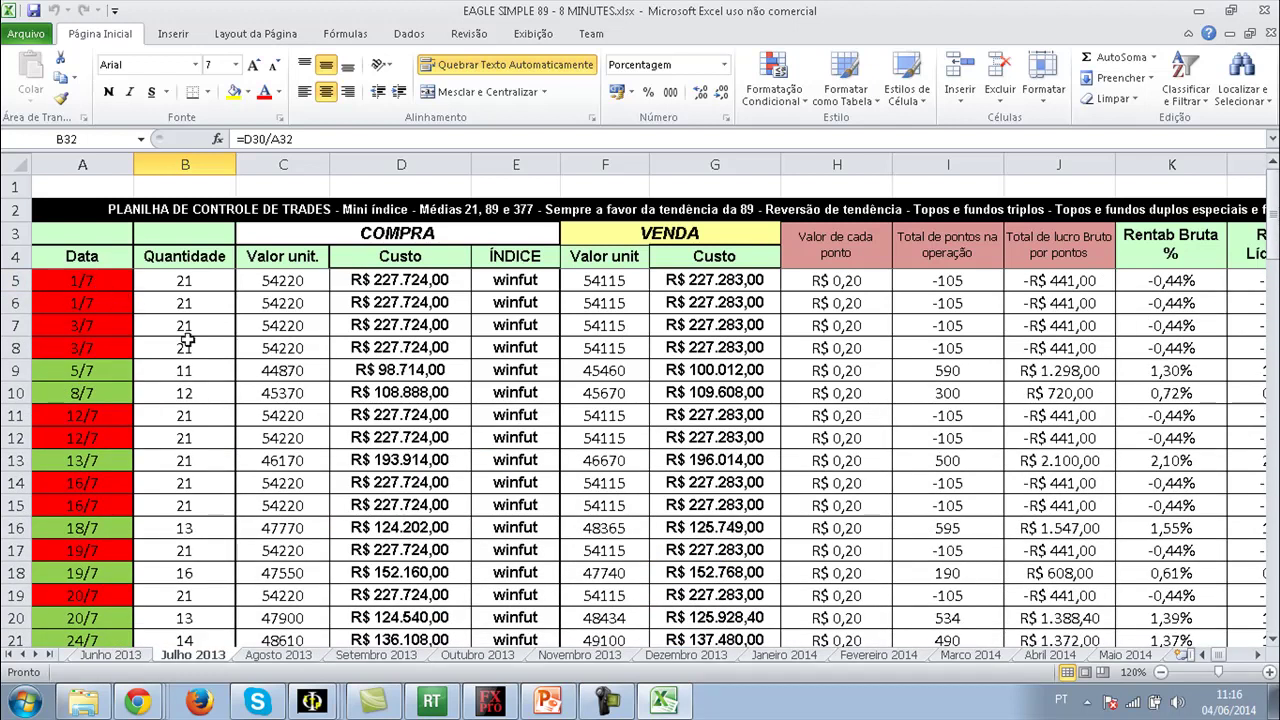
pyautogui.click(101, 285)
pyautogui.click(99, 310)
pyautogui.click(97, 338)
pyautogui.click(92, 347)
pyautogui.click(91, 372)
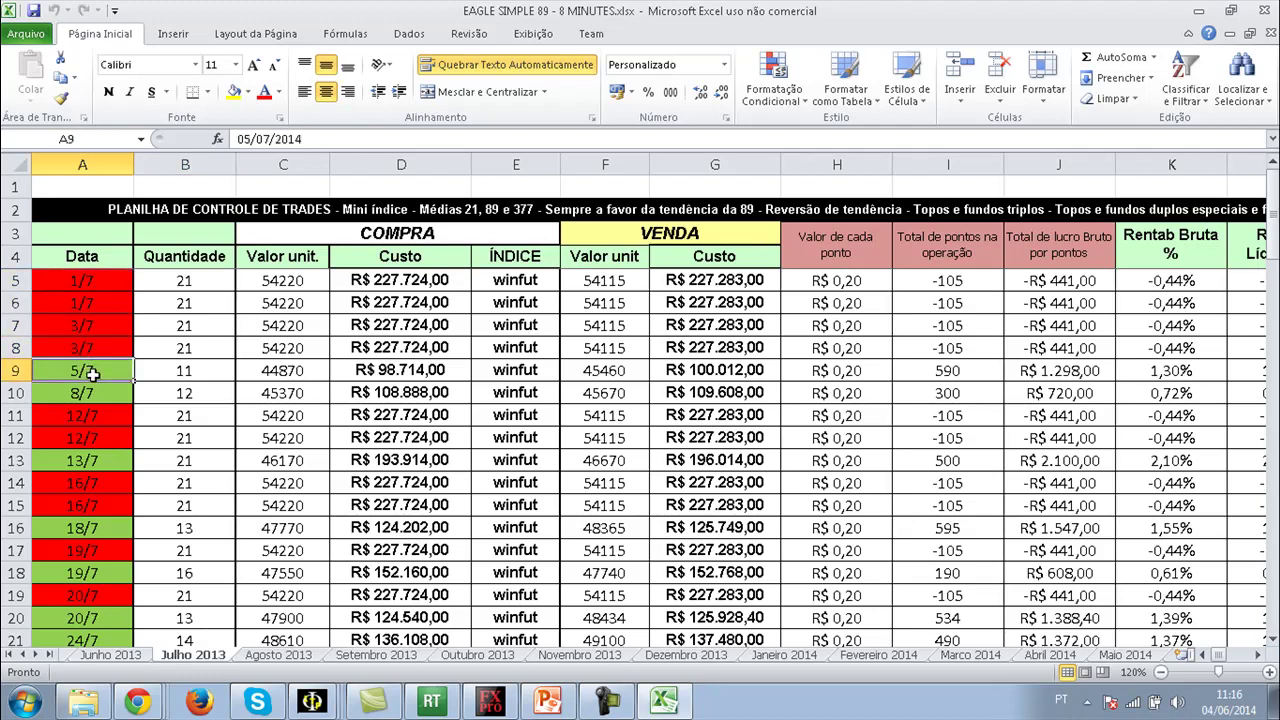
pyautogui.click(1092, 370)
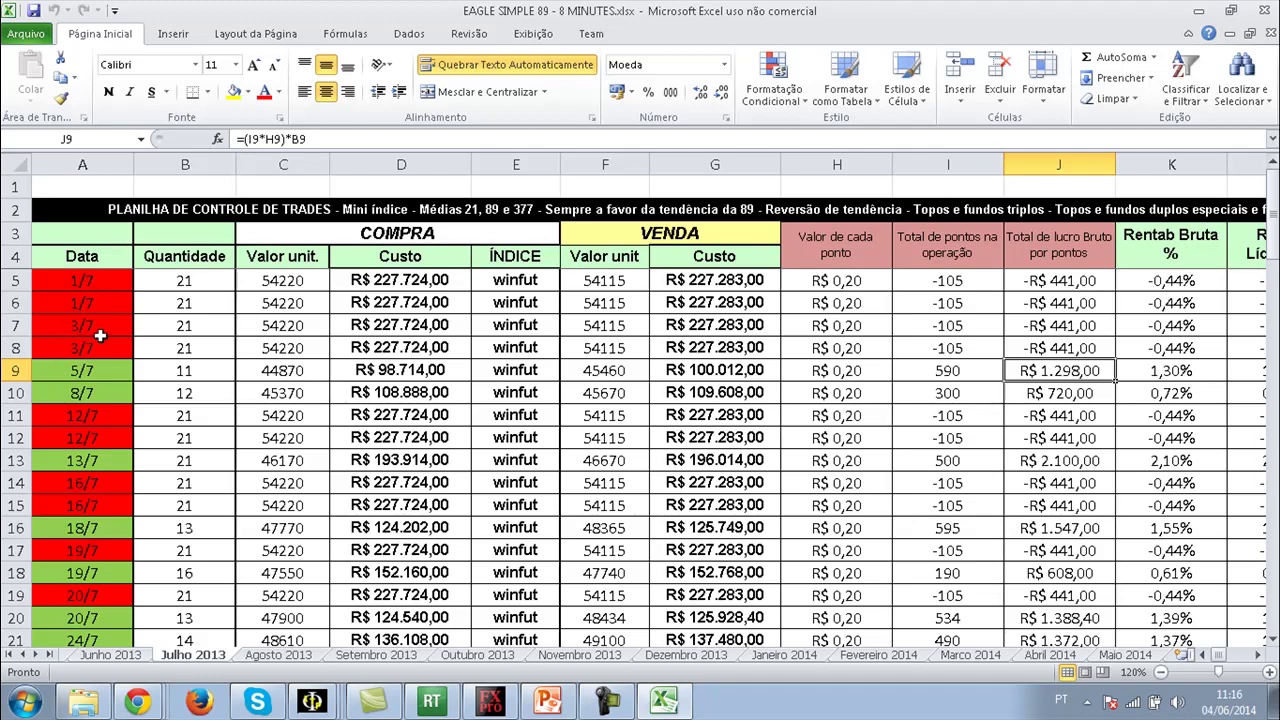
pyautogui.click(99, 422)
pyautogui.click(104, 438)
# Check the 13/7 trade from its date to its gross profit, and the month's after-tax profit percentage.
pyautogui.moveTo(1273, 194); pyautogui.dragTo(1275, 236)
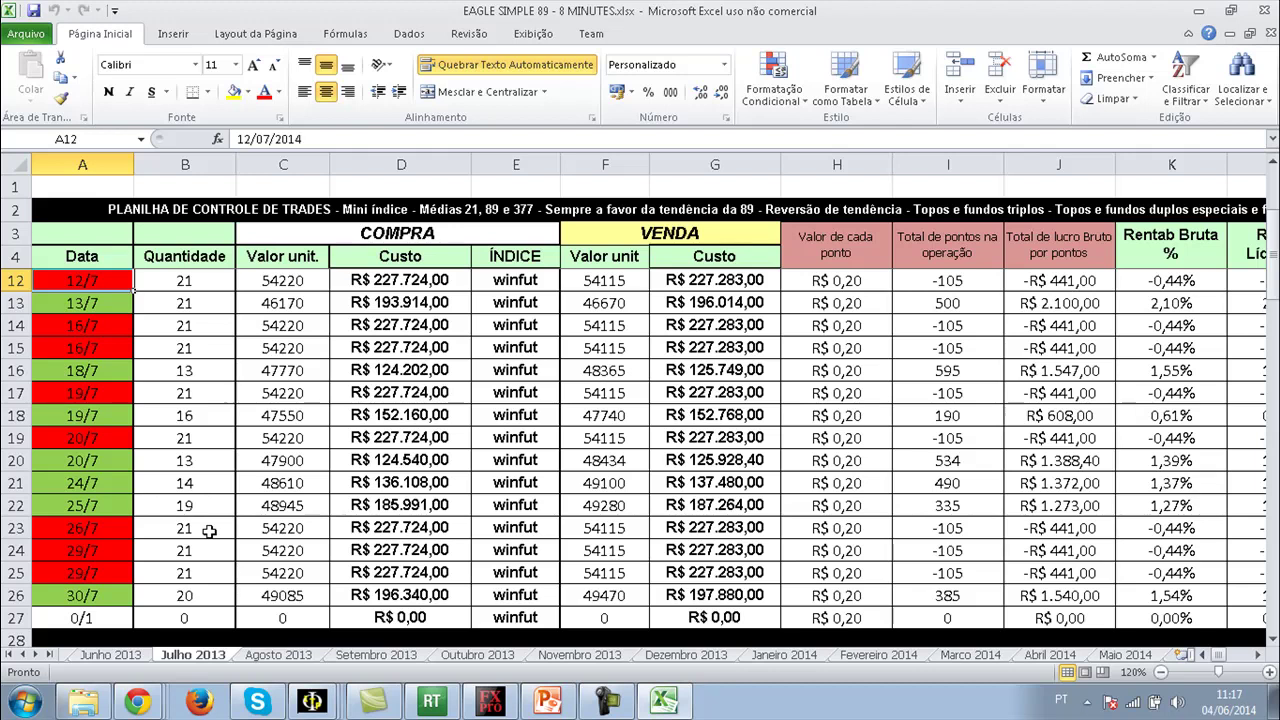
pyautogui.moveTo(74, 308); pyautogui.dragTo(1015, 300)
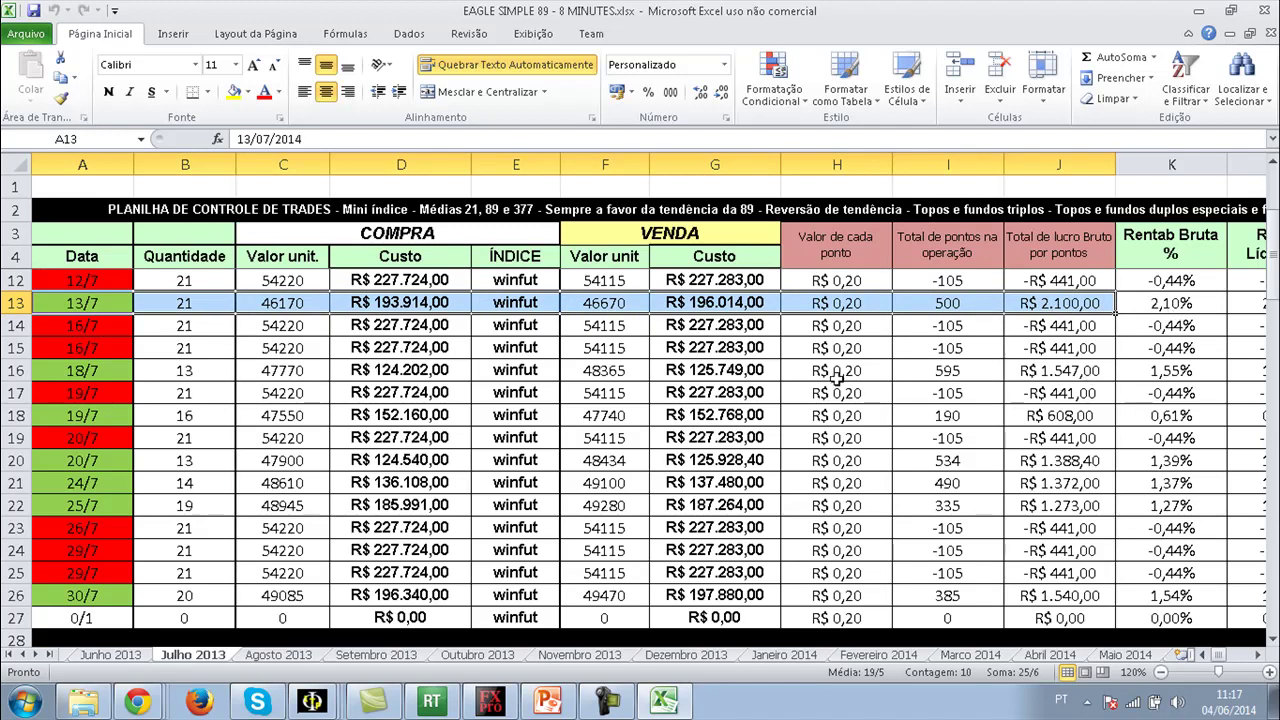
pyautogui.scroll(-3, 900, 400)
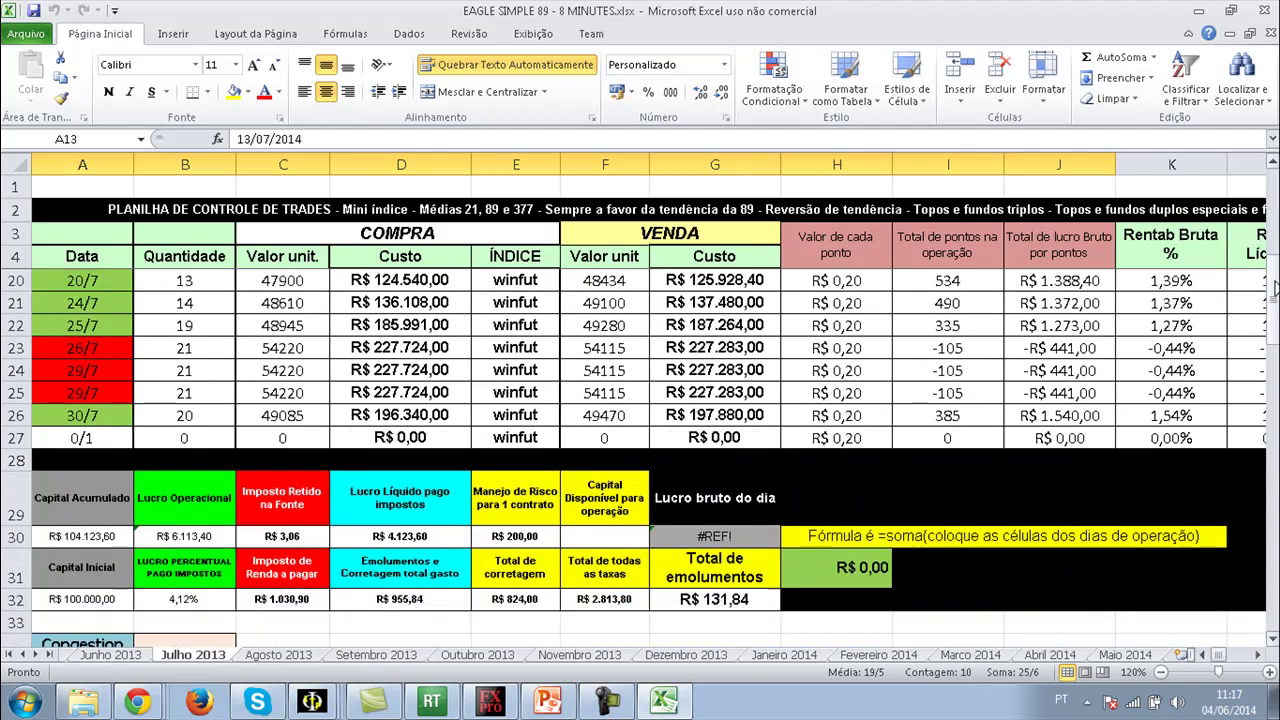
pyautogui.click(178, 600)
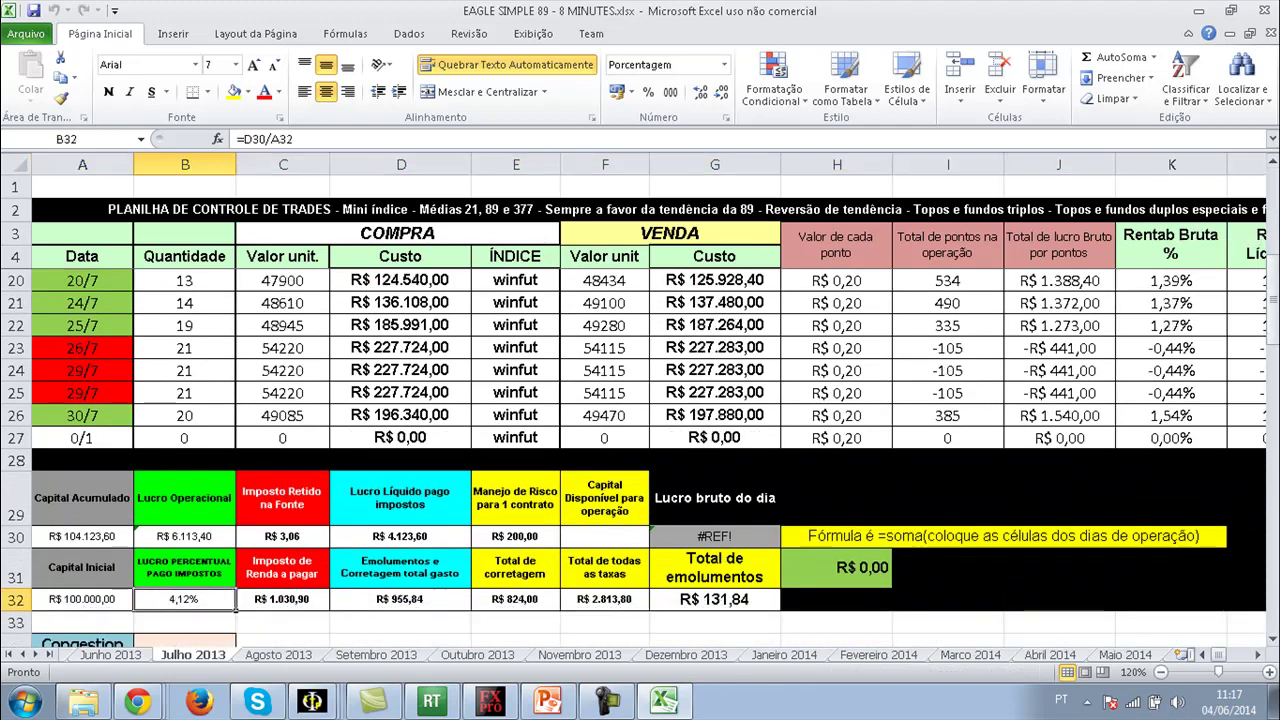
# Examine the four consecutive losing trades dated 1/7 and 3/7 at the start of July 2013.
pyautogui.scroll(5, 1264, 310)
pyautogui.click(92, 280)
pyautogui.click(92, 302)
pyautogui.click(90, 327)
pyautogui.click(91, 344)
pyautogui.click(91, 325)
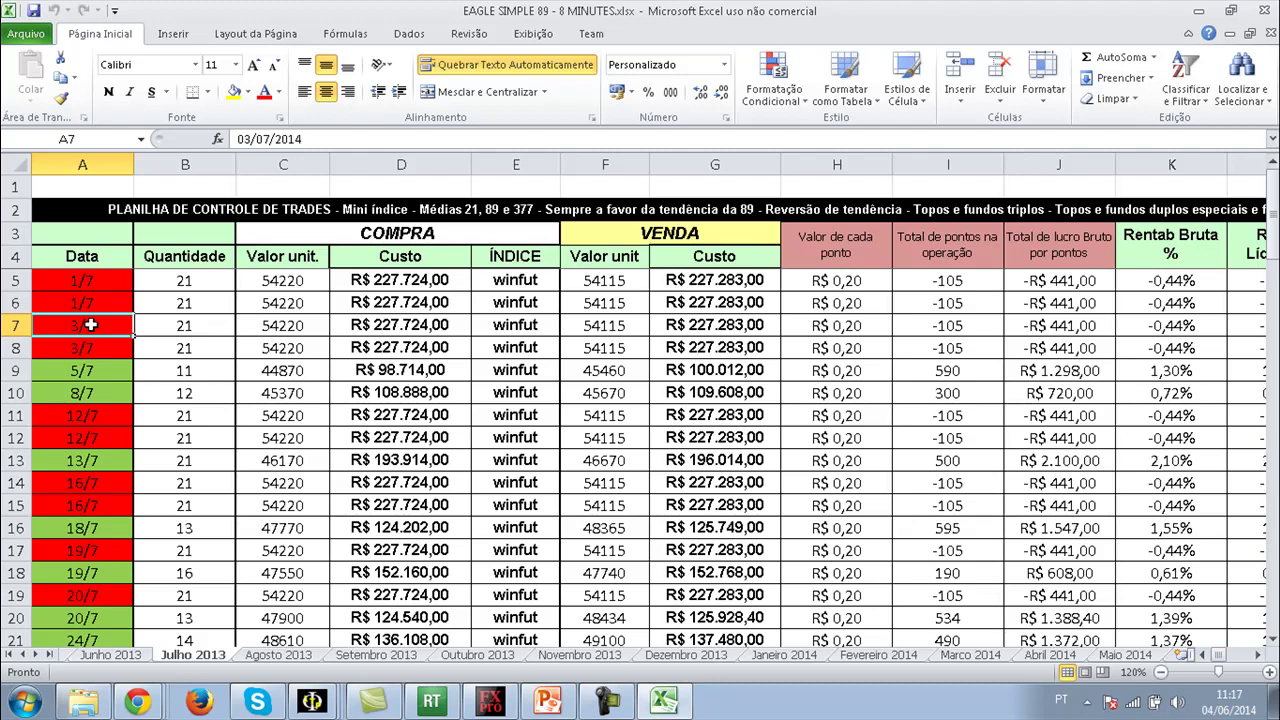
pyautogui.click(91, 300)
pyautogui.click(88, 281)
pyautogui.click(88, 302)
pyautogui.click(82, 331)
pyautogui.click(83, 352)
pyautogui.click(82, 326)
pyautogui.click(46, 303)
pyautogui.click(58, 282)
pyautogui.click(59, 301)
pyautogui.click(60, 326)
pyautogui.click(65, 347)
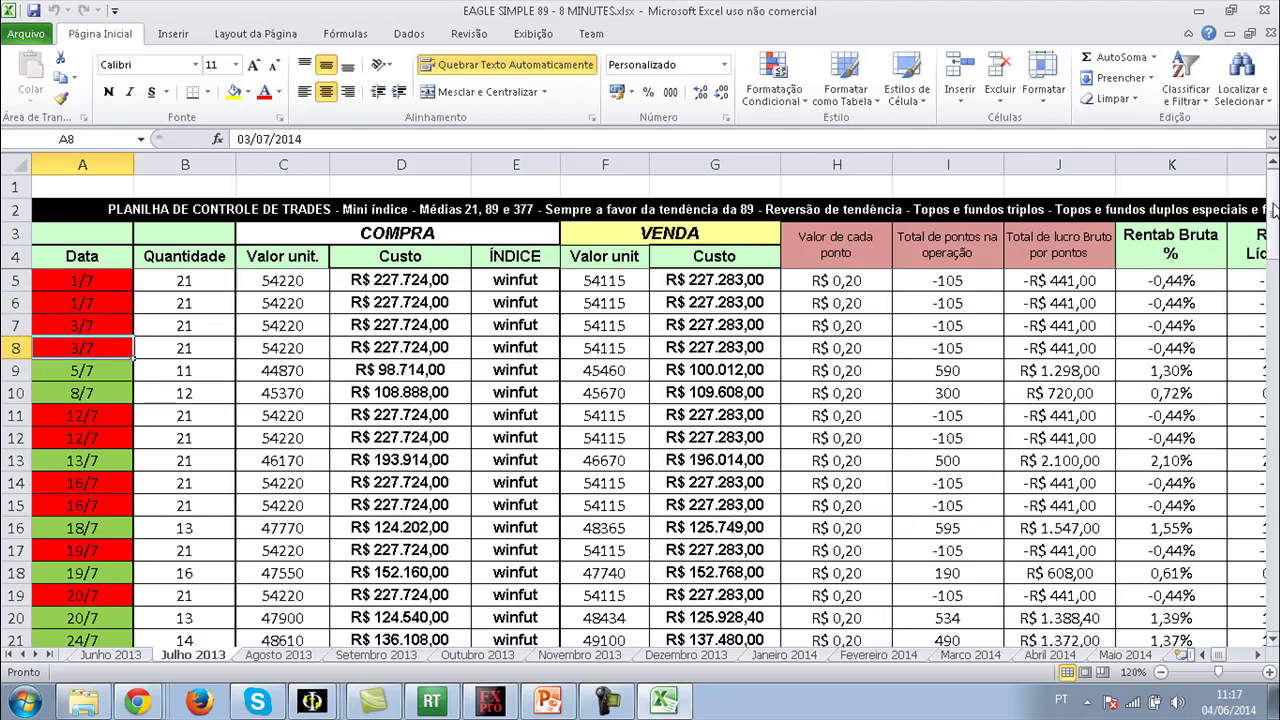
pyautogui.click(93, 283)
pyautogui.click(88, 304)
pyautogui.click(88, 322)
pyautogui.click(78, 348)
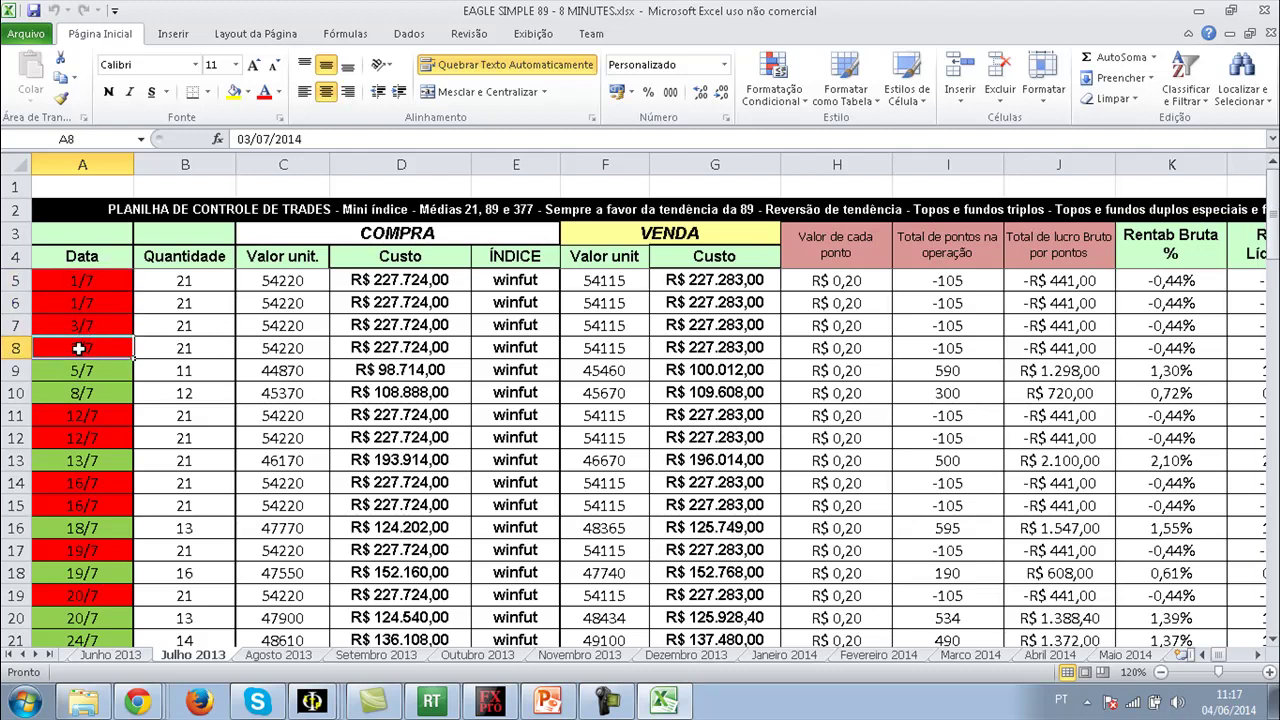
# Open the Setembro 2013 sheet and go through its losing trades from 5/9 to the first 25/9 entry.
pyautogui.click(390, 658)
pyautogui.moveTo(1273, 290); pyautogui.dragTo(1274, 209)
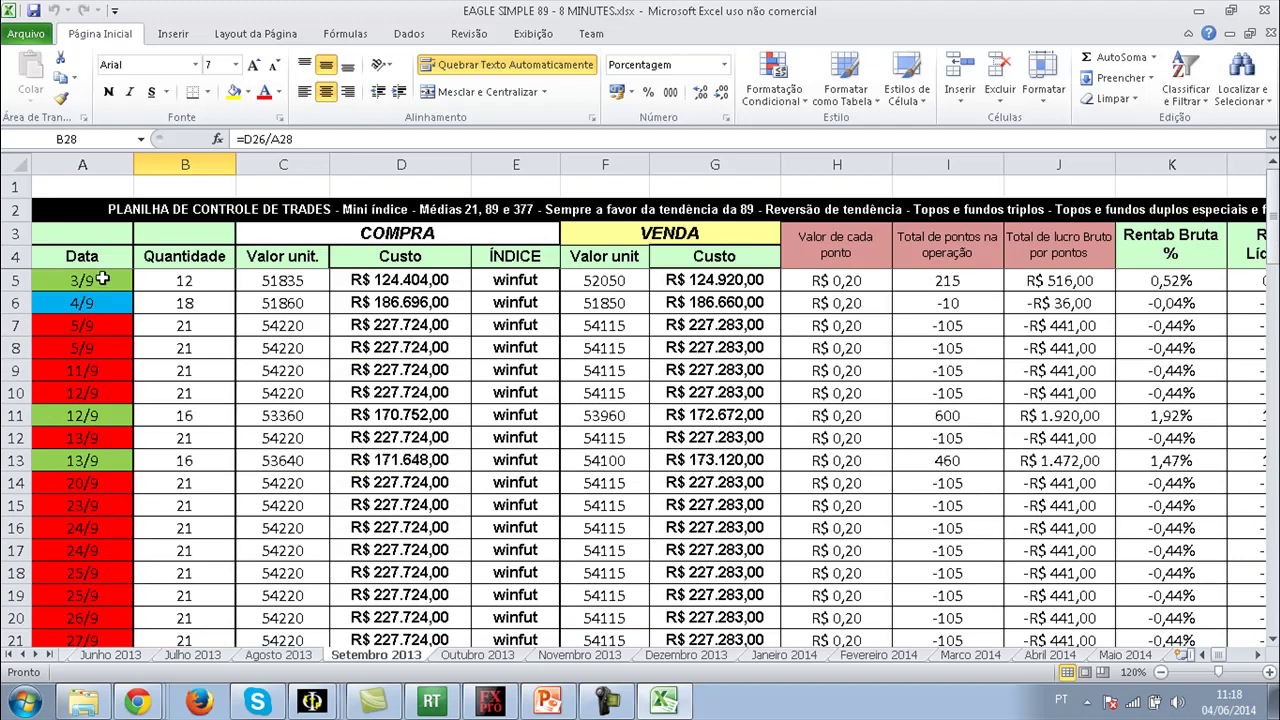
pyautogui.click(88, 331)
pyautogui.click(82, 350)
pyautogui.click(83, 372)
pyautogui.click(75, 393)
pyautogui.click(81, 483)
pyautogui.click(82, 514)
pyautogui.click(82, 535)
pyautogui.click(84, 553)
pyautogui.click(108, 573)
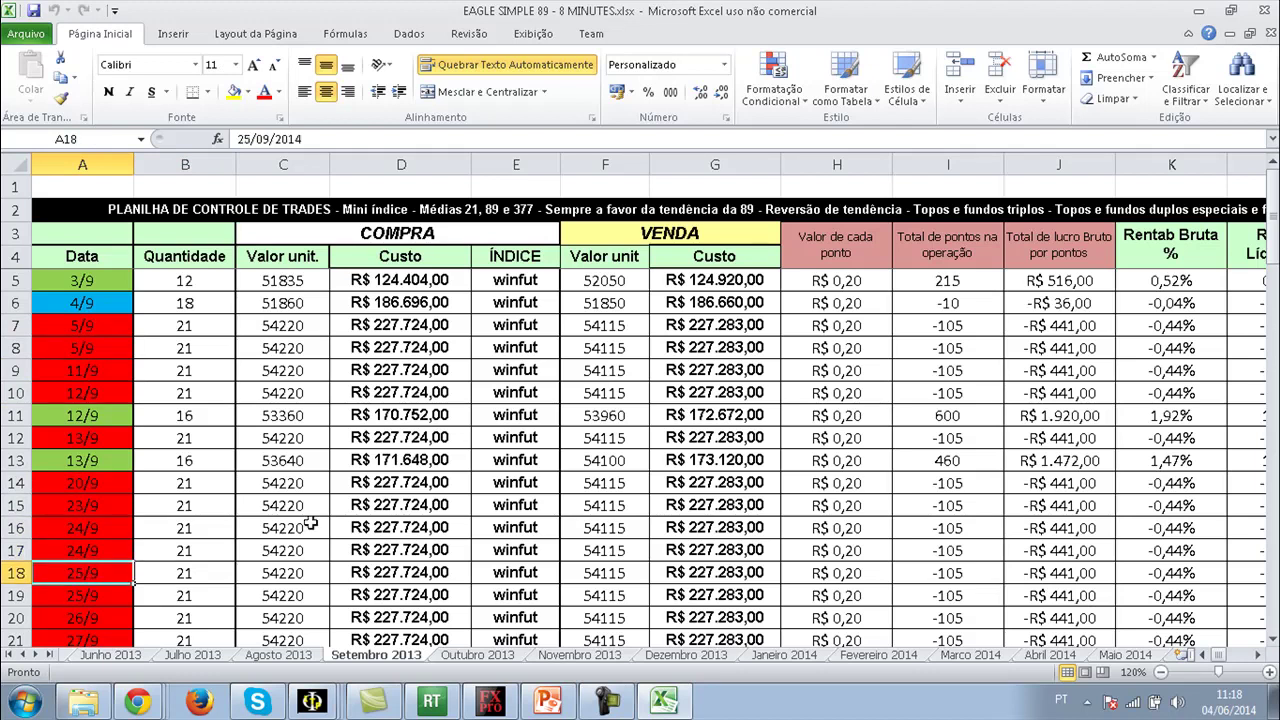
# Examine the remaining late-September losing trades from the second 25/9 entry to 27/9.
pyautogui.scroll(-3, 1134, 292)
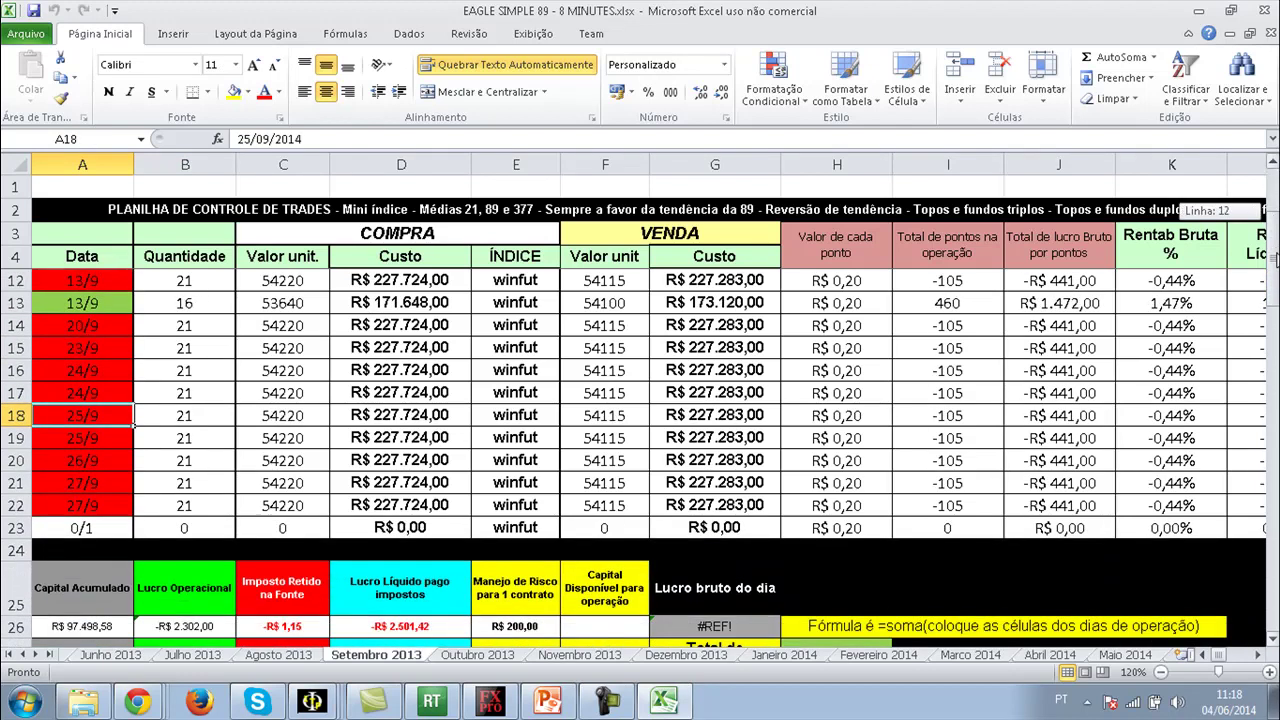
pyautogui.click(93, 438)
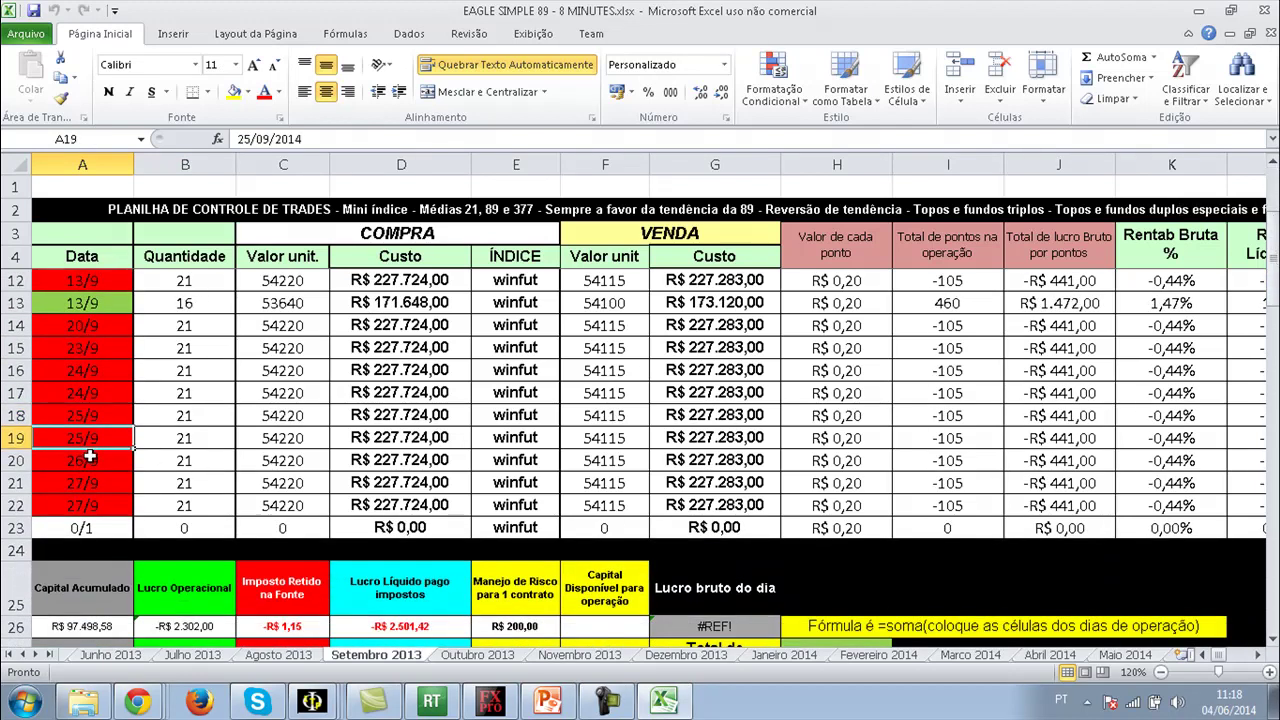
pyautogui.click(90, 458)
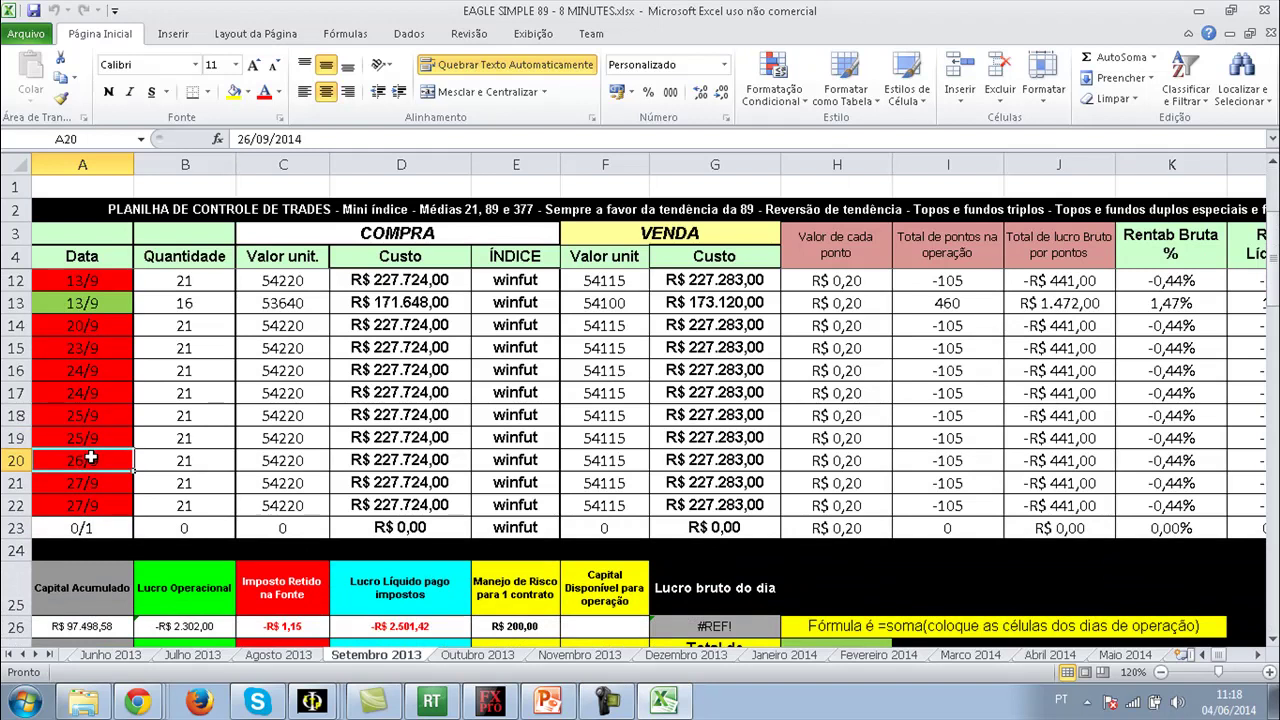
pyautogui.click(98, 490)
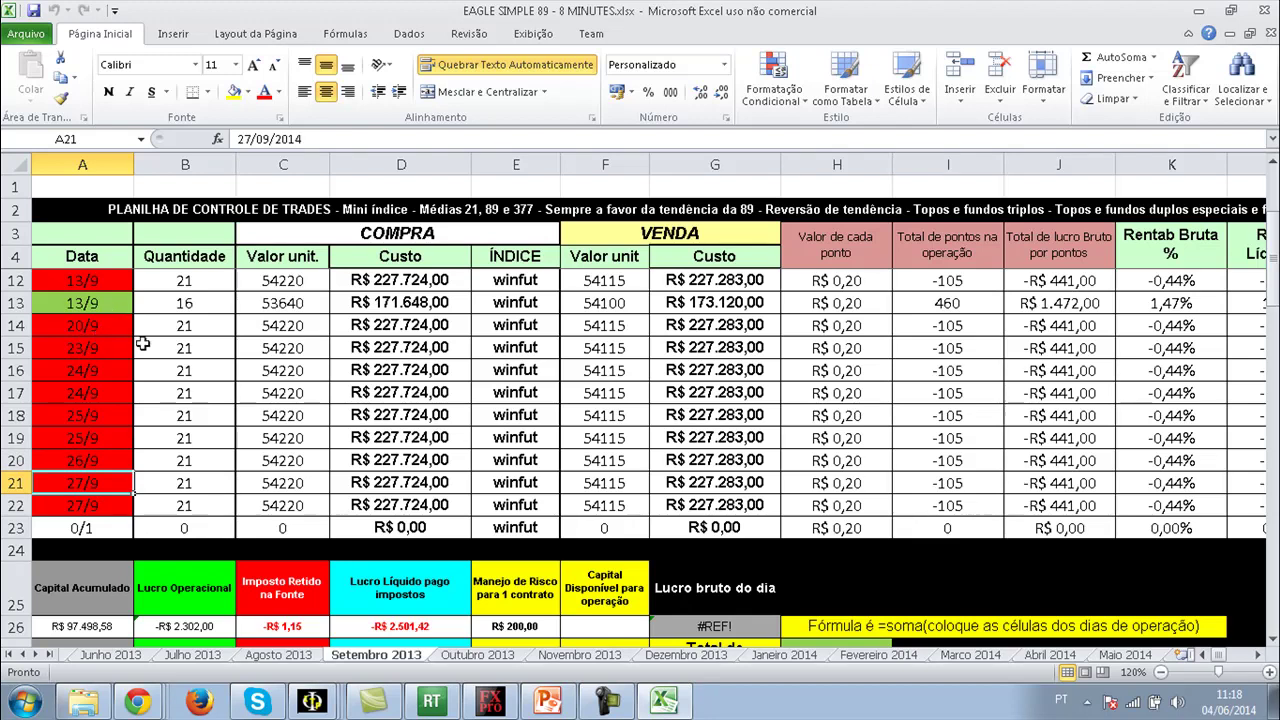
# Compare the winning September trades of 3/9, 12/9 and 13/9 with the losing 13/9 trade.
pyautogui.click(98, 303)
pyautogui.scroll(3, 1272, 288)
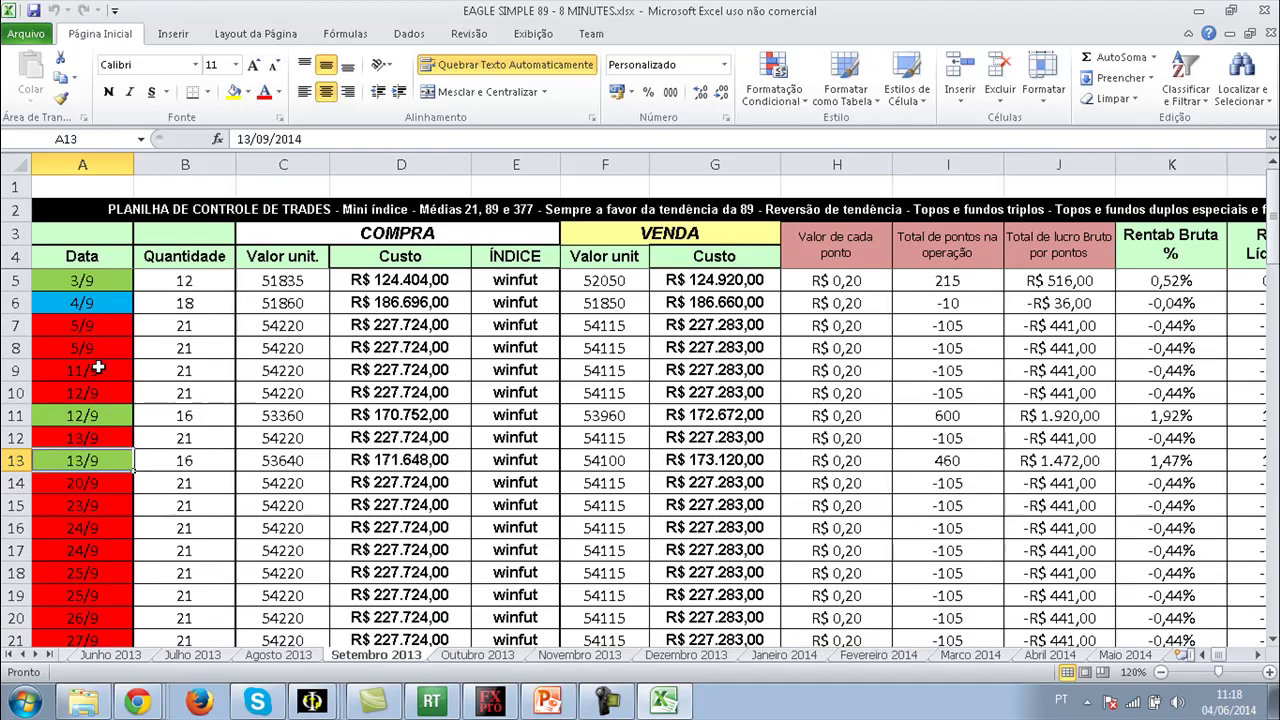
pyautogui.click(108, 279)
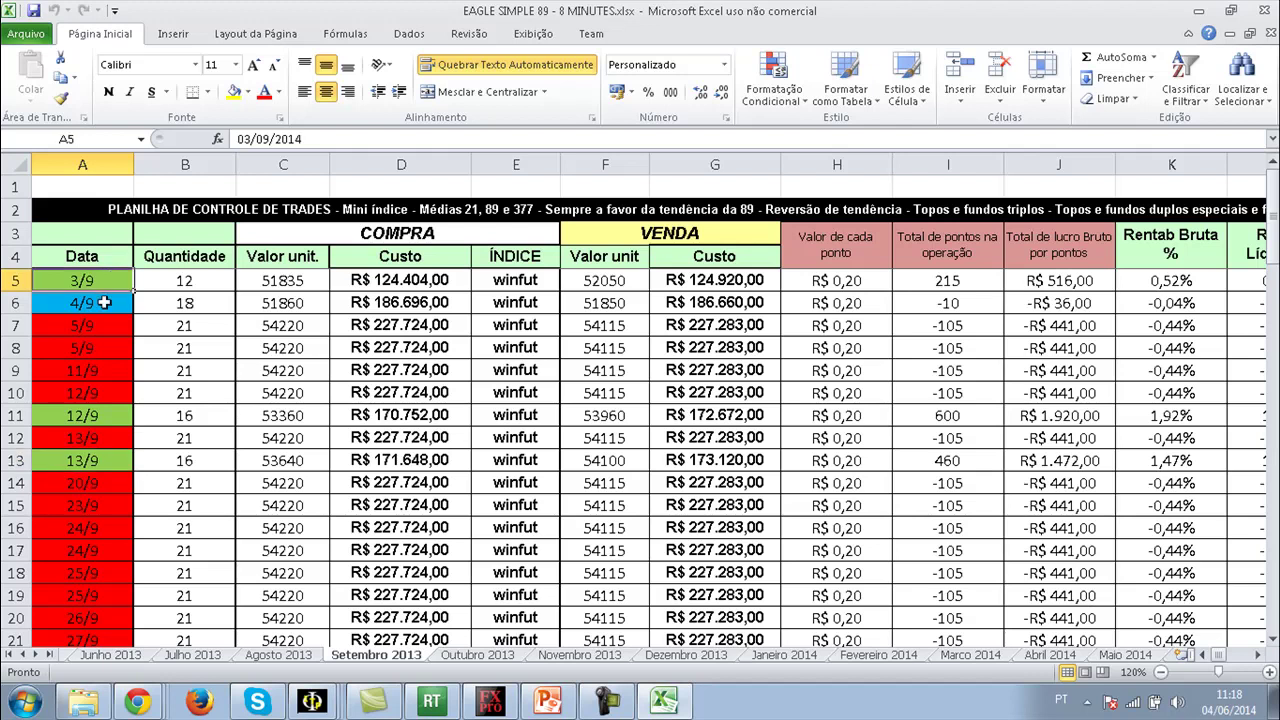
pyautogui.click(101, 411)
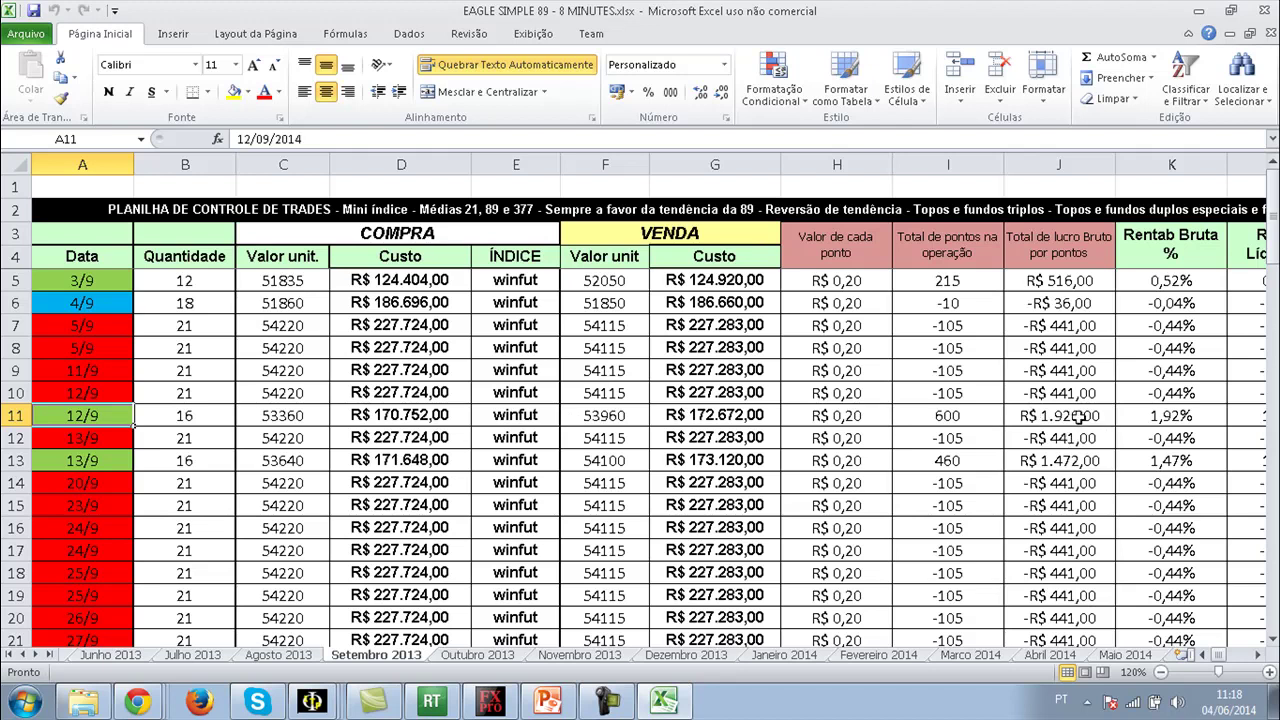
pyautogui.click(104, 436)
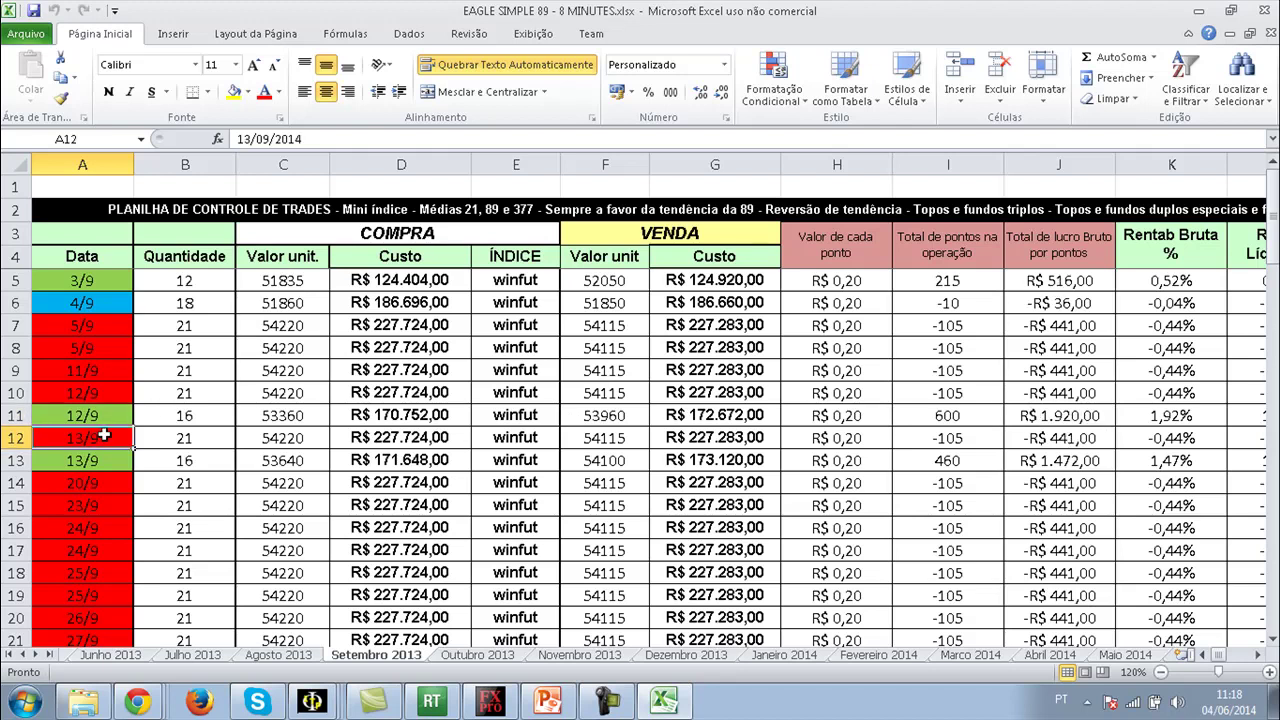
pyautogui.click(106, 460)
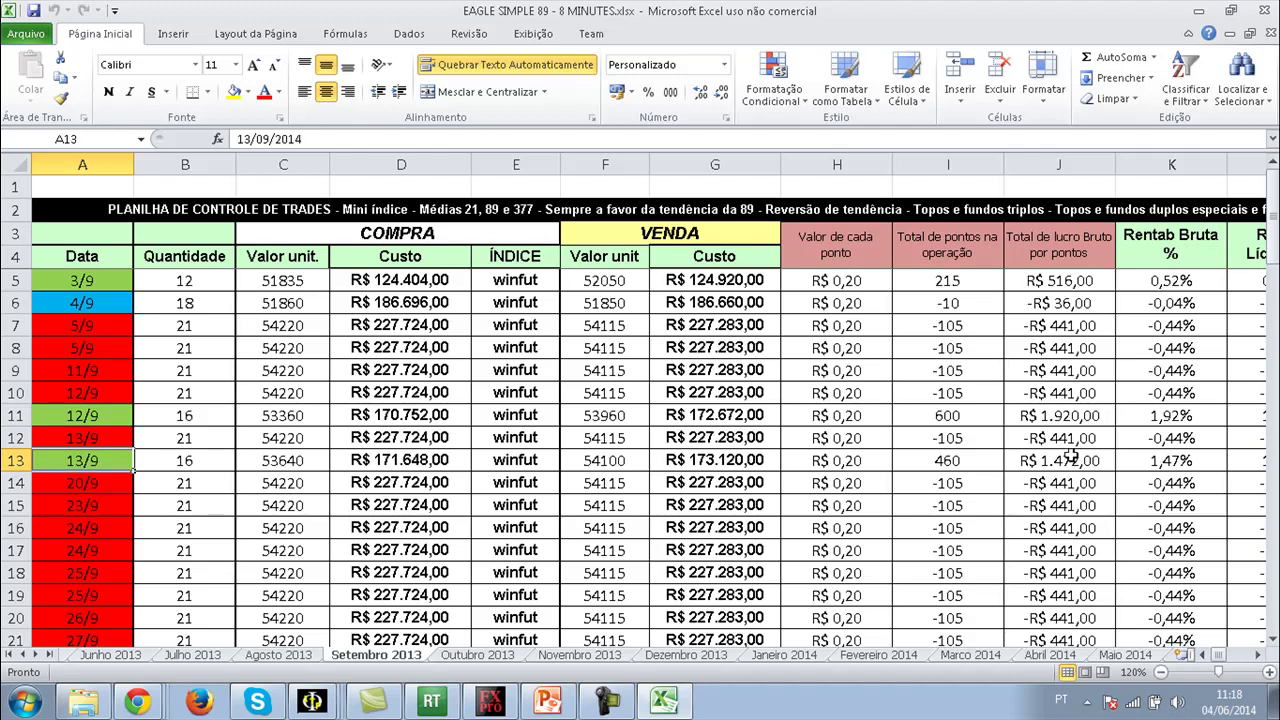
# Examine the losing streak from 20/9 to 27/9 and the September 2013 profit summary beneath it.
pyautogui.scroll(-3, 148, 300)
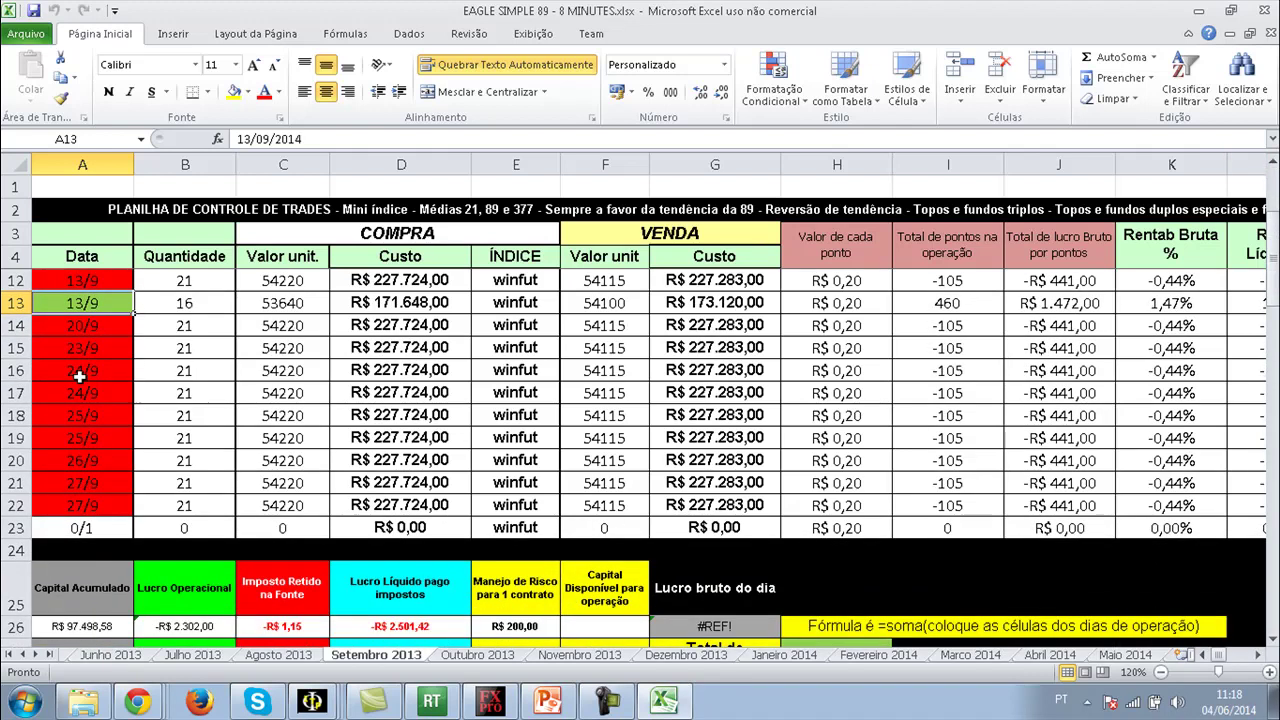
pyautogui.click(92, 328)
pyautogui.click(92, 350)
pyautogui.click(92, 368)
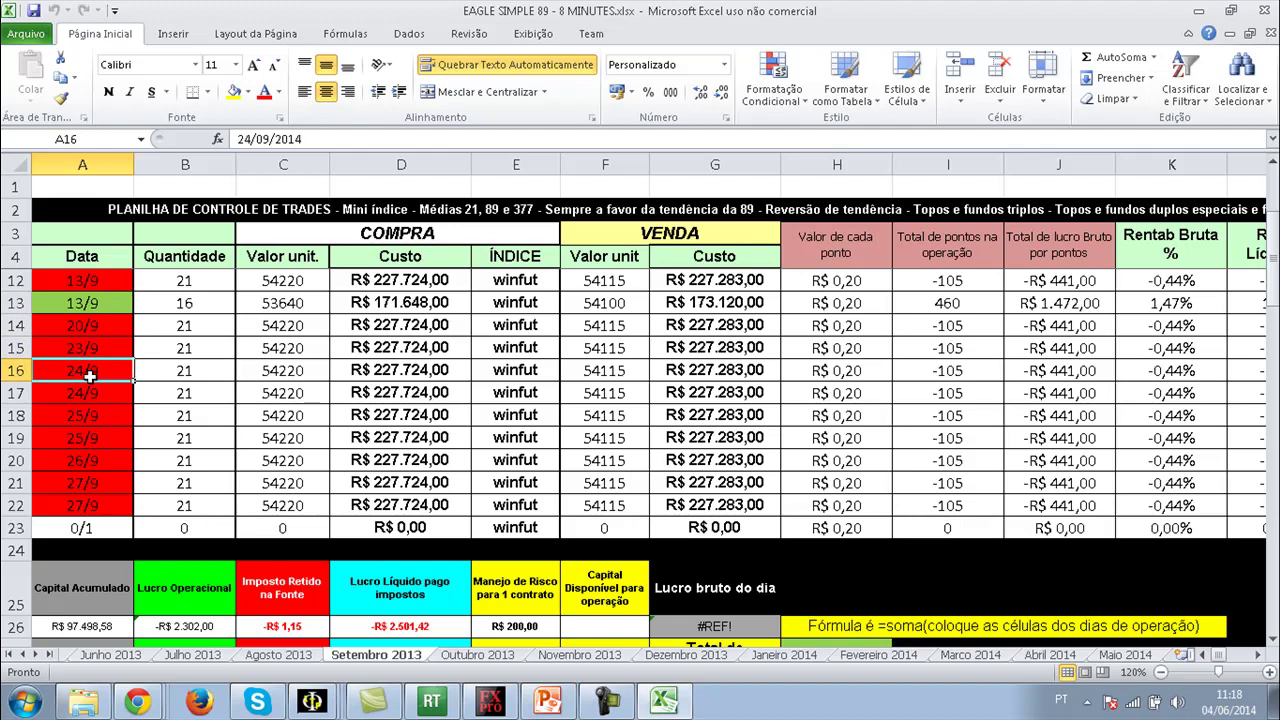
pyautogui.scroll(-2, 1260, 232)
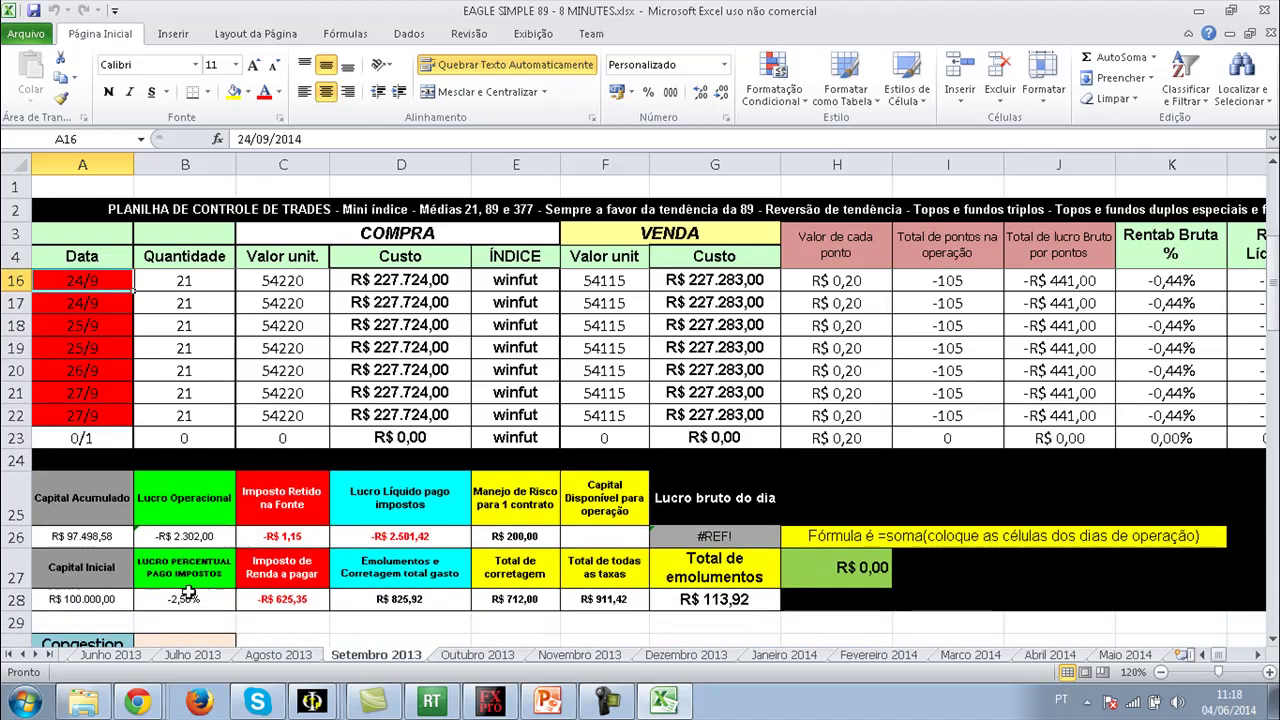
pyautogui.click(90, 414)
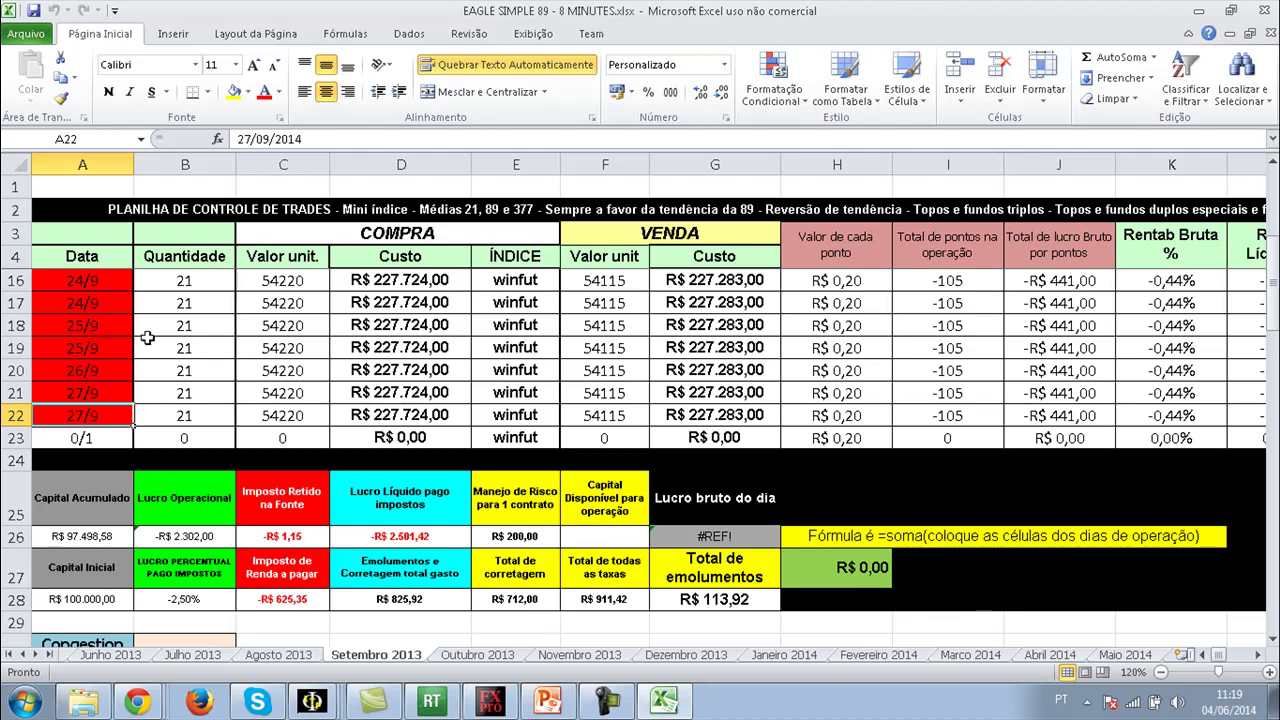
# Go through the losing September trades from the first 24/9 entry to the last 27/9 entry.
pyautogui.click(96, 282)
pyautogui.click(94, 298)
pyautogui.click(87, 323)
pyautogui.click(87, 345)
pyautogui.click(81, 367)
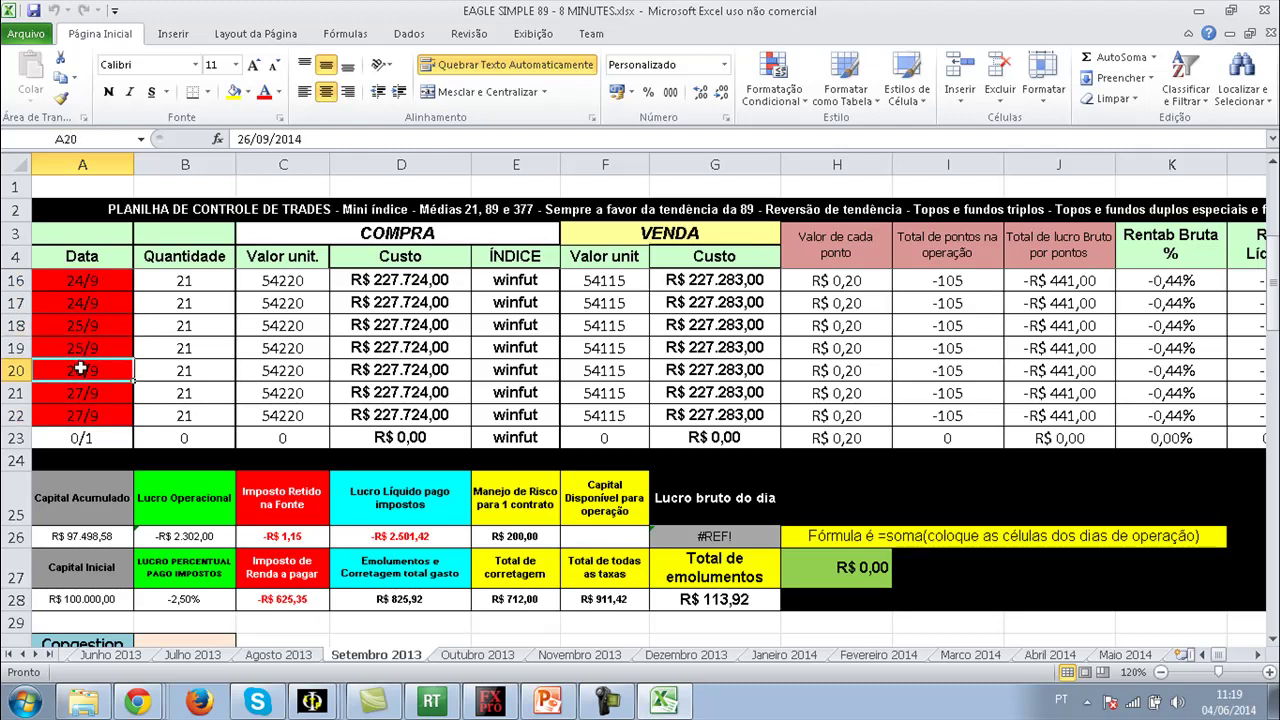
pyautogui.click(83, 391)
pyautogui.click(87, 413)
# Trace the September losing streak backwards from the first 27/9 entry to the first 24/9 entry.
pyautogui.click(84, 392)
pyautogui.click(85, 370)
pyautogui.click(86, 346)
pyautogui.click(87, 325)
pyautogui.click(88, 300)
pyautogui.click(89, 281)
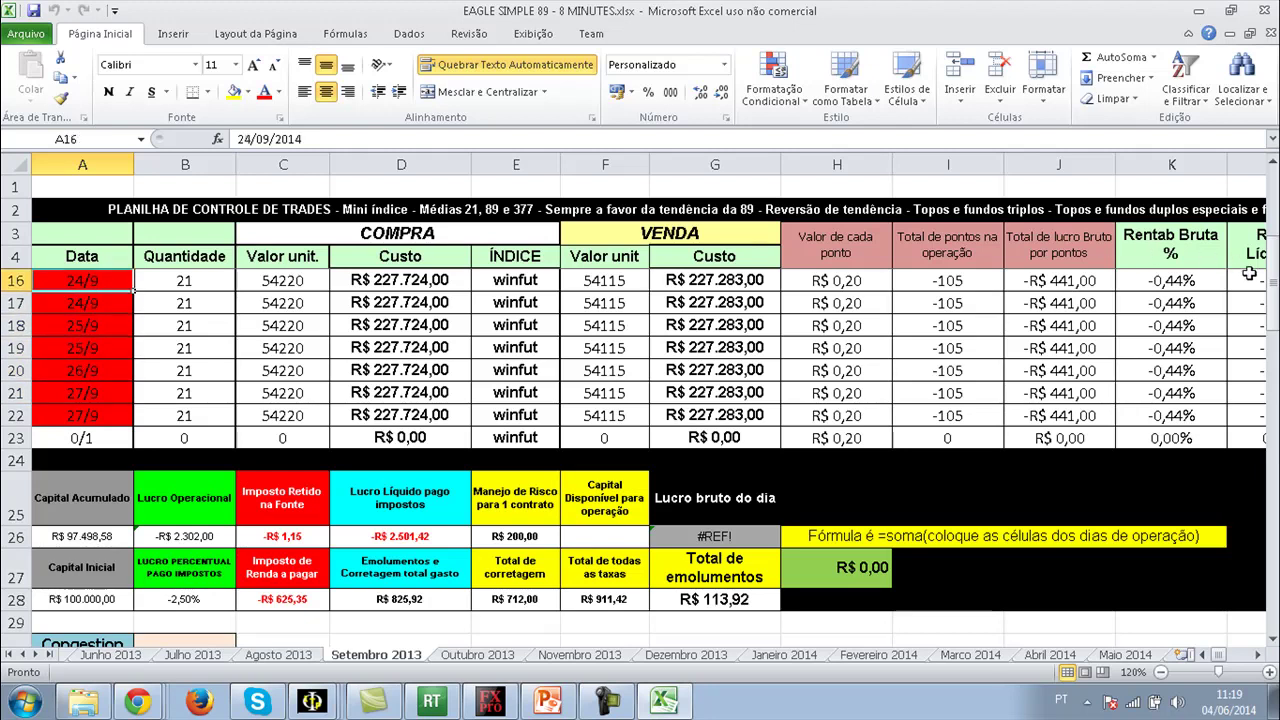
pyautogui.moveTo(1273, 287); pyautogui.dragTo(1275, 275)
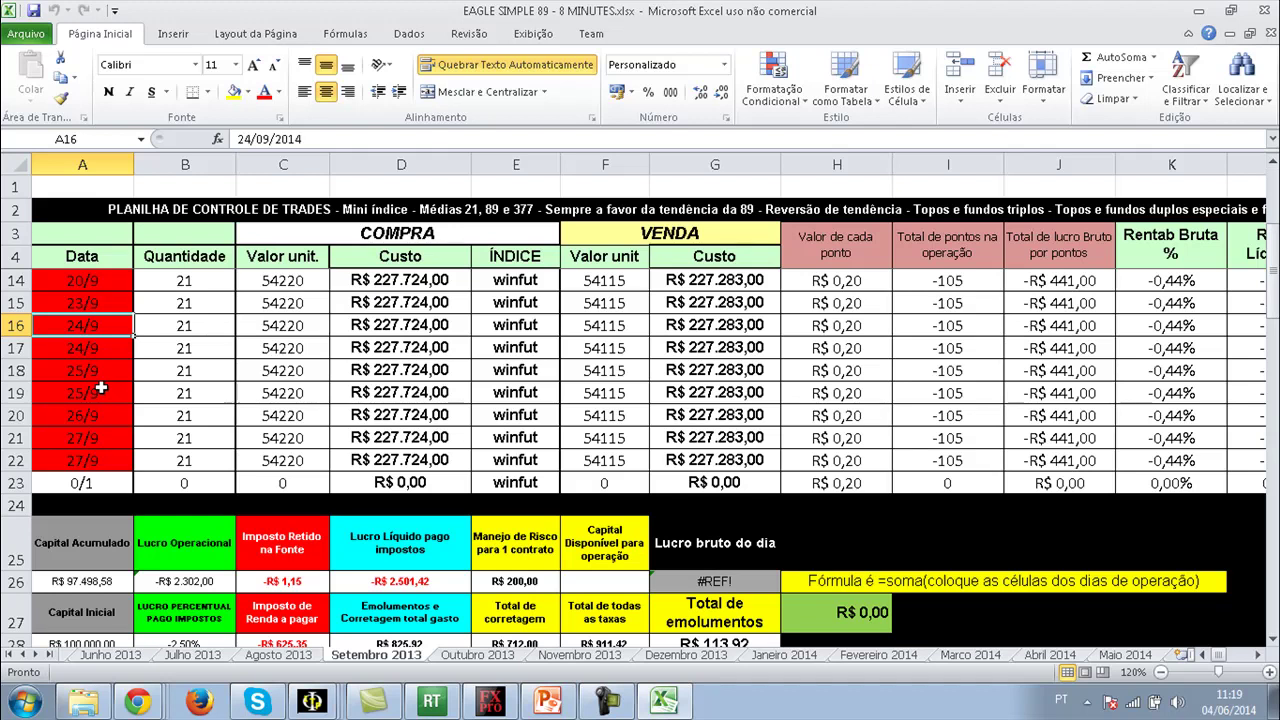
# Review the monthly profit summaries on the Outubro 2013, Novembro 2013, Dezembro 2013 and Janeiro 2014 sheets.
pyautogui.click(476, 655)
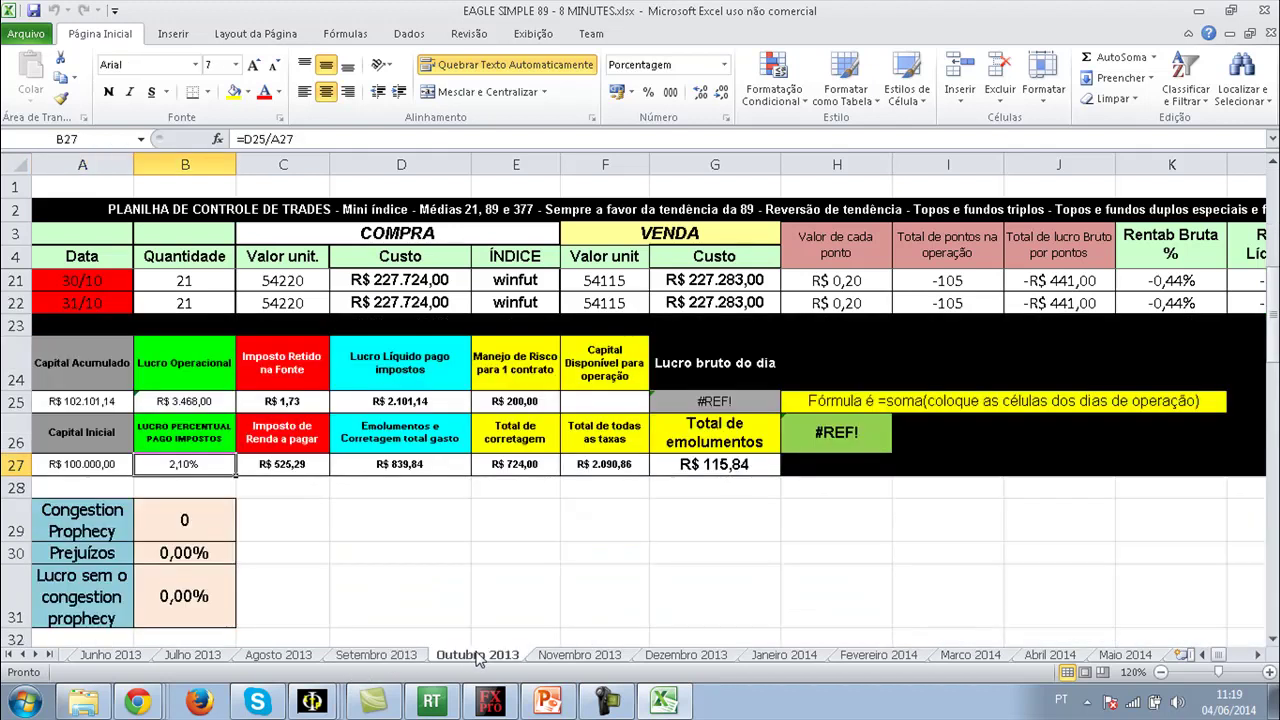
pyautogui.click(567, 657)
pyautogui.moveTo(1270, 220); pyautogui.dragTo(1270, 250)
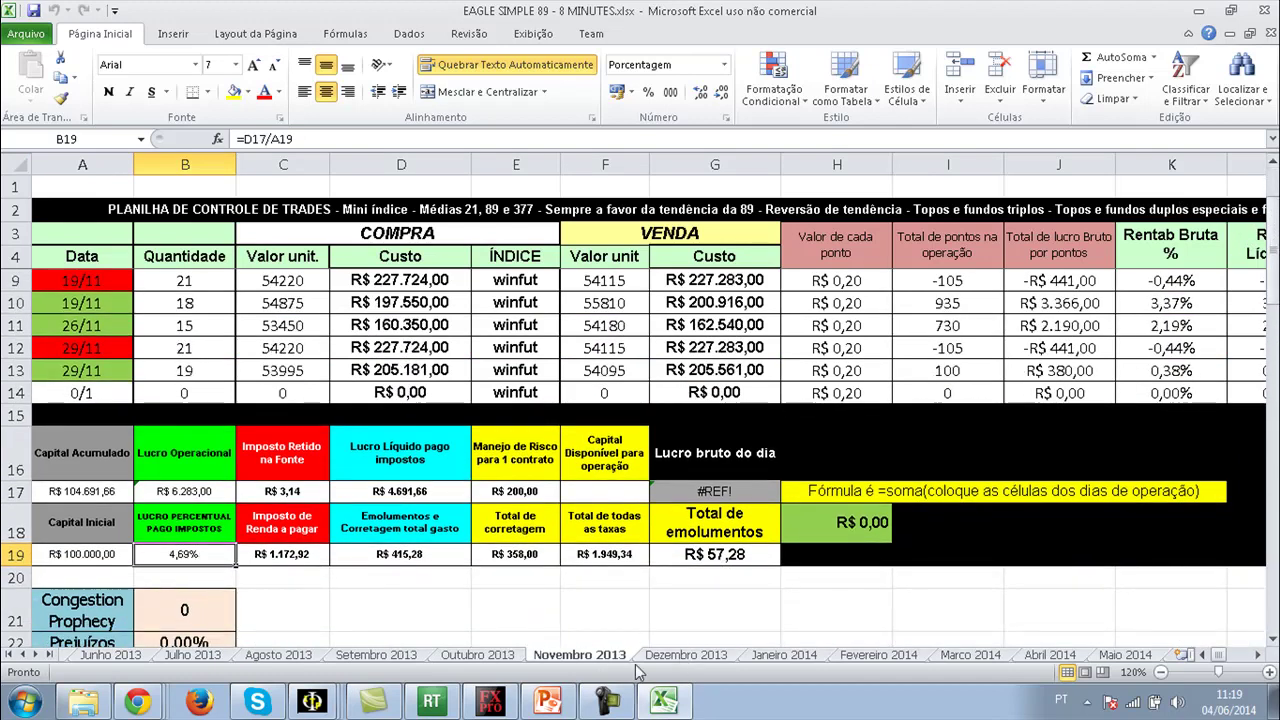
pyautogui.click(686, 656)
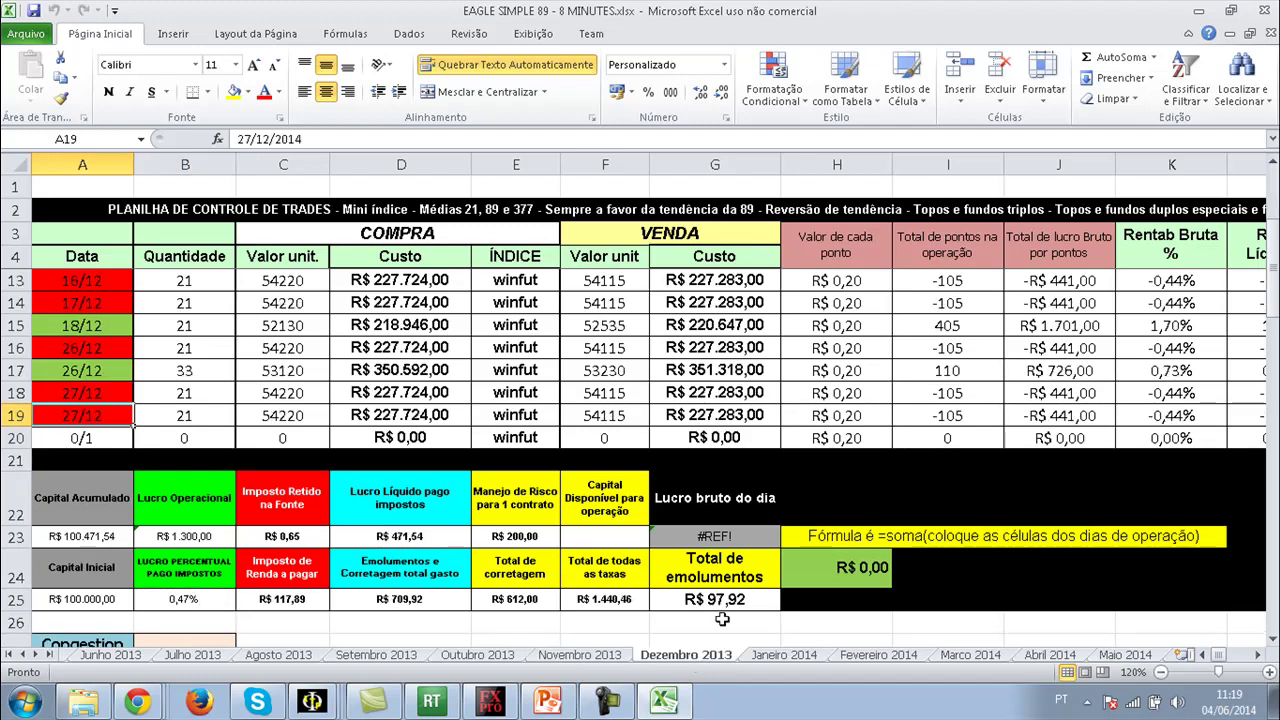
pyautogui.click(784, 656)
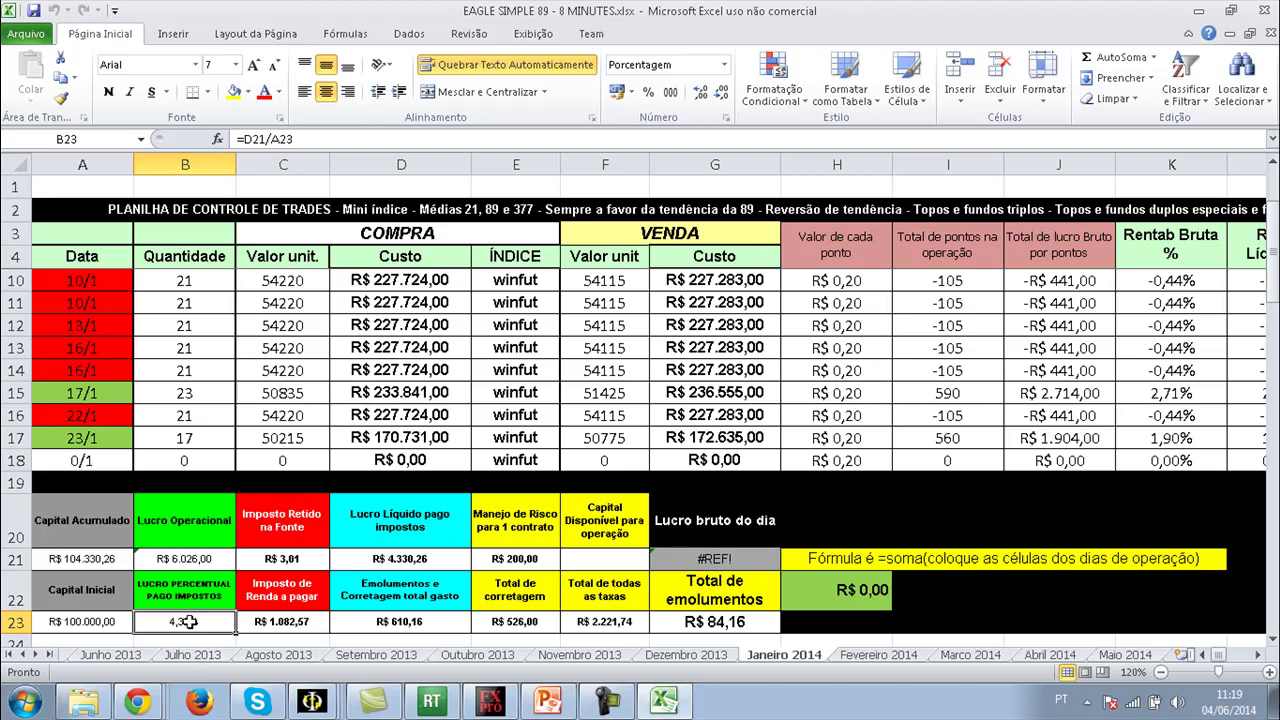
# Open the Fevereiro 2014 sheet and examine its profit summary and the losing trades of 4/2 and 5/2.
pyautogui.click(880, 656)
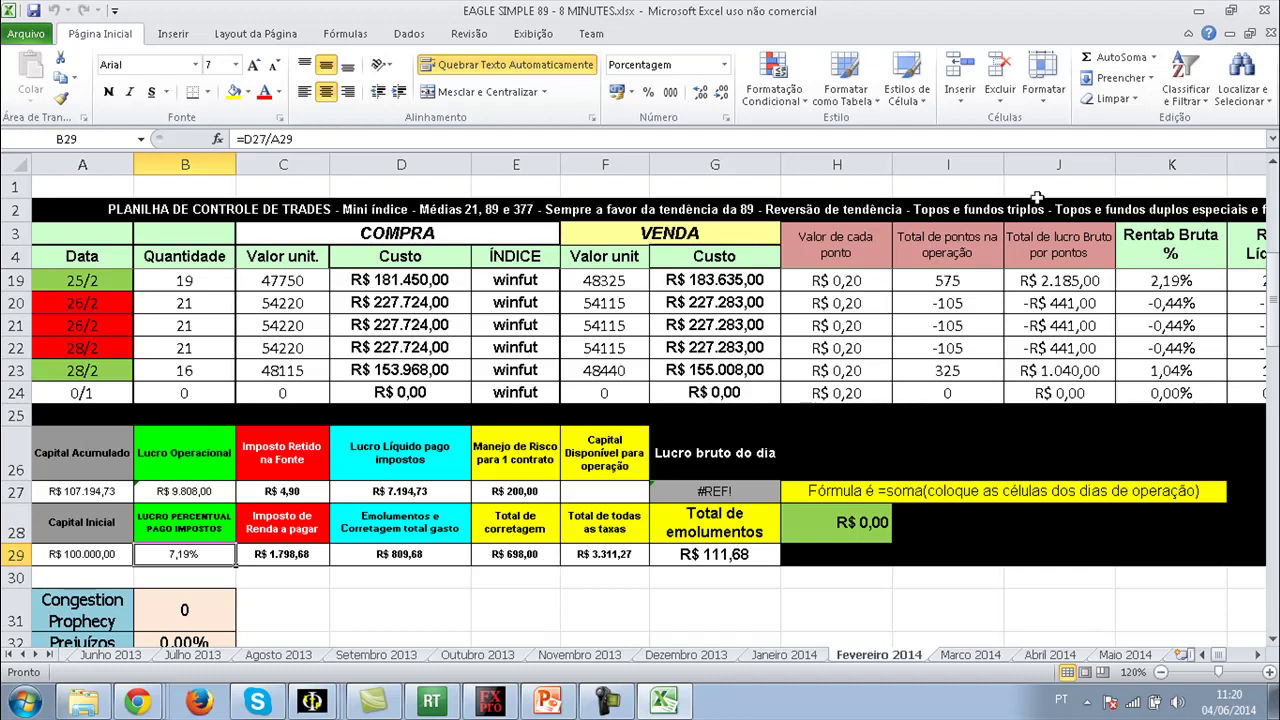
pyautogui.moveTo(1273, 272); pyautogui.dragTo(1272, 222)
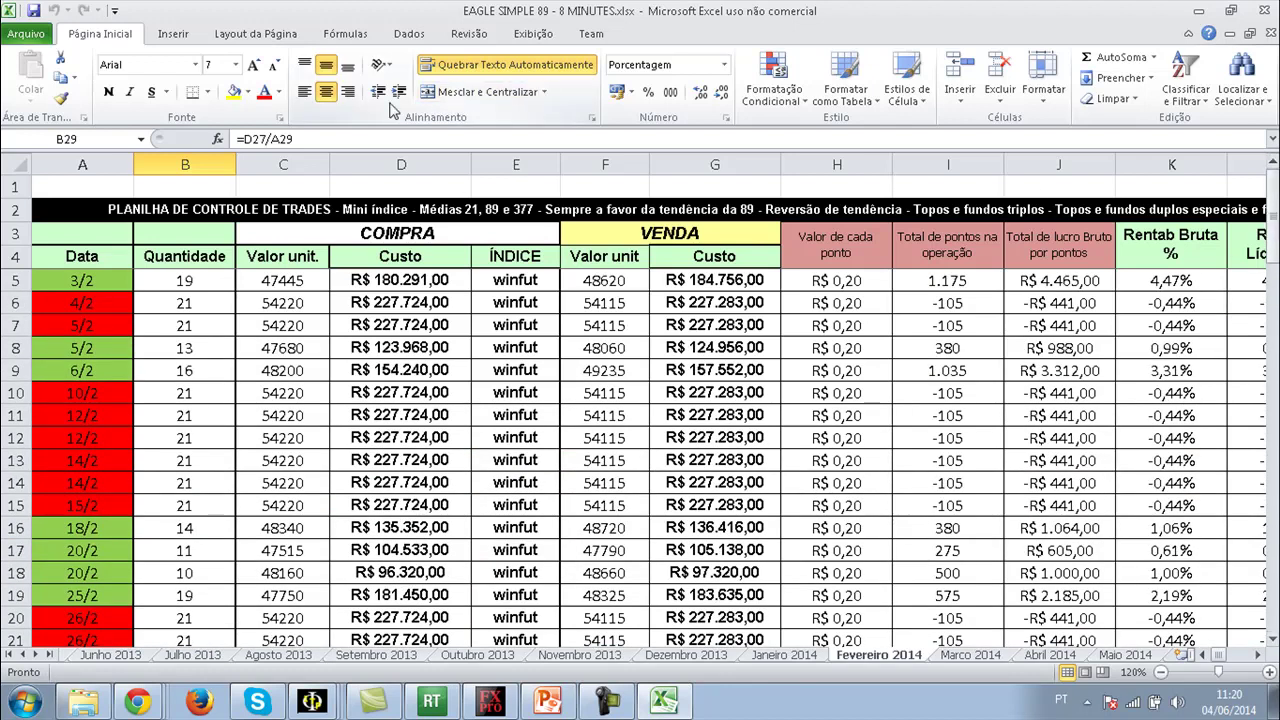
pyautogui.click(33, 10)
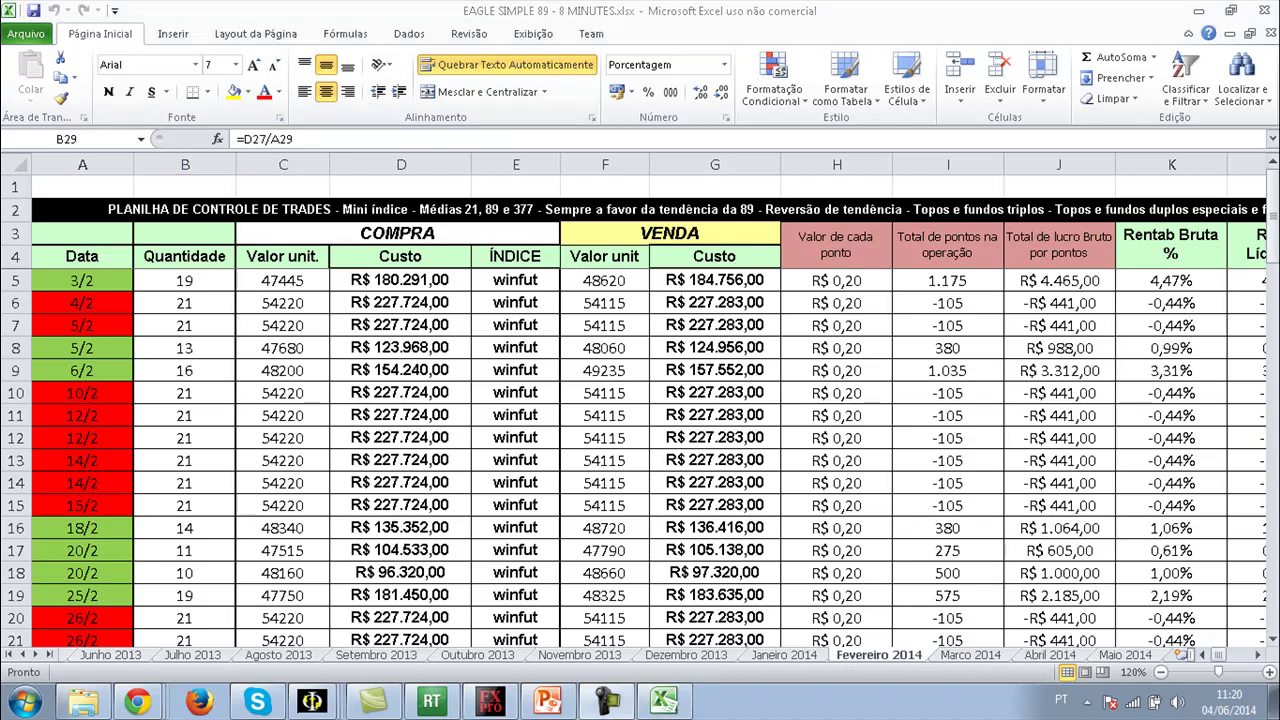
pyautogui.click(99, 310)
pyautogui.click(97, 325)
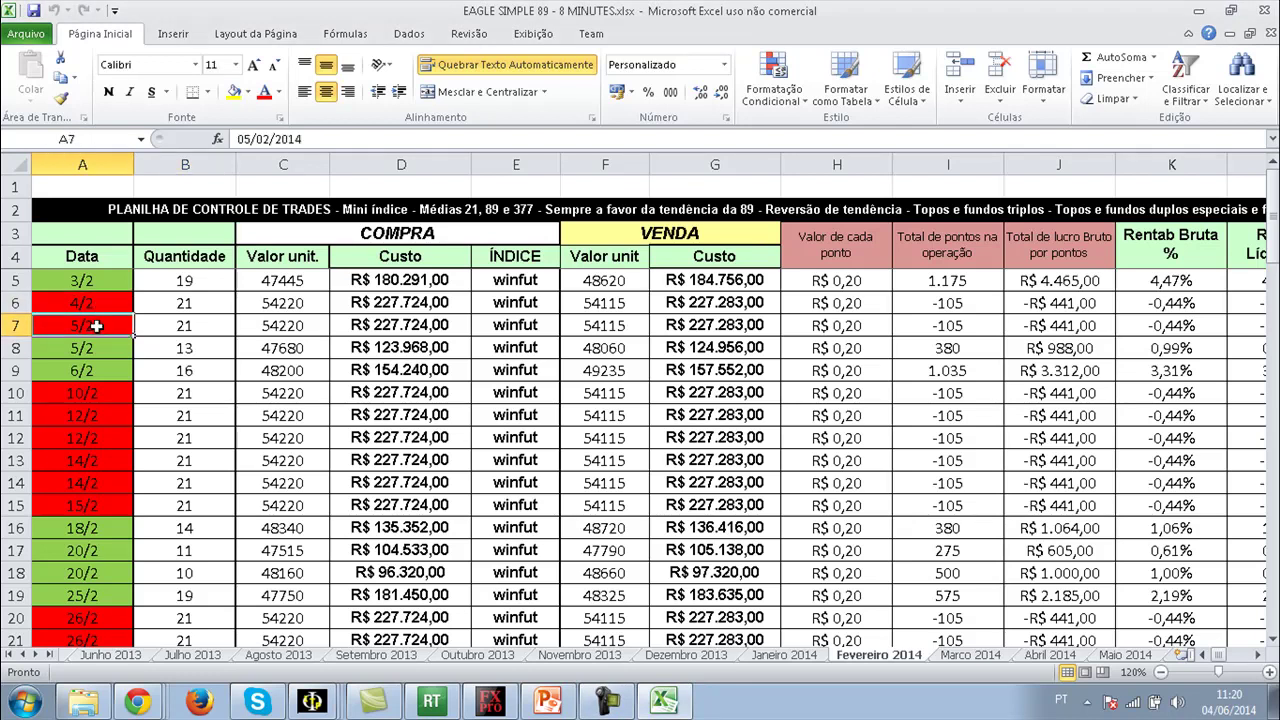
# Look over the Julho 2013, Junho 2013 and Agosto 2013 sheets and their results.
pyautogui.click(192, 655)
pyautogui.click(112, 655)
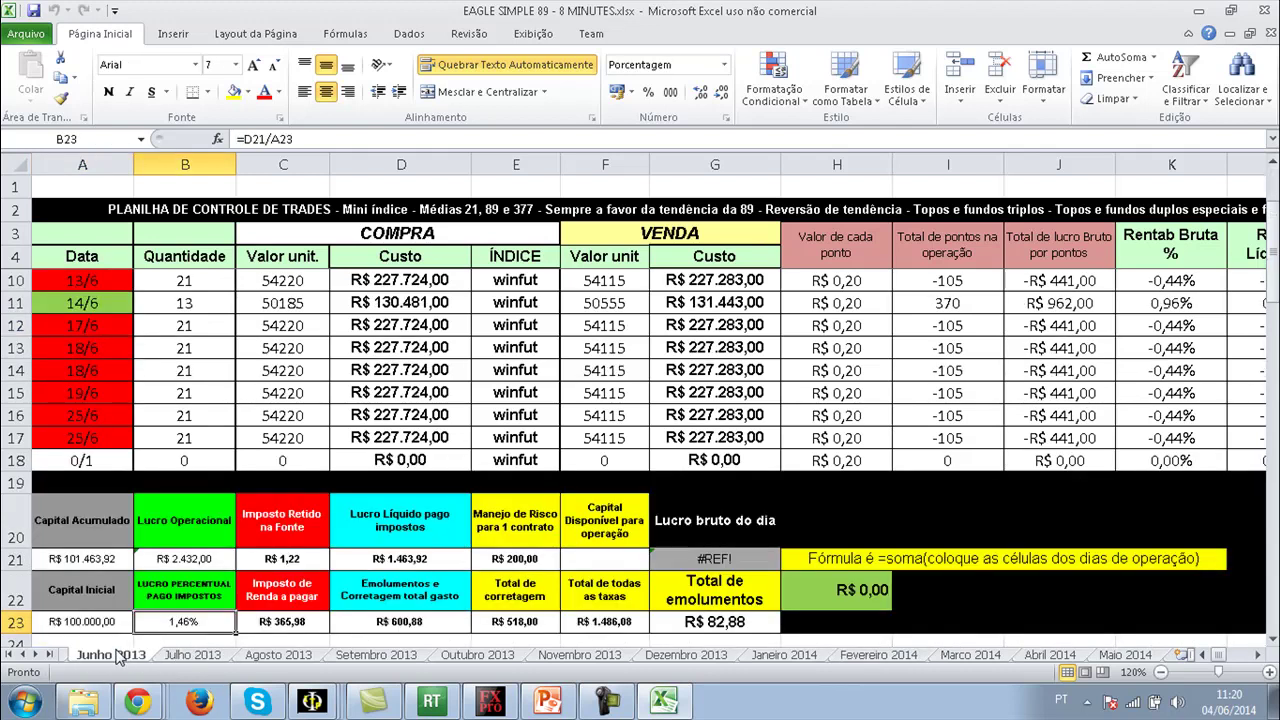
pyautogui.click(276, 655)
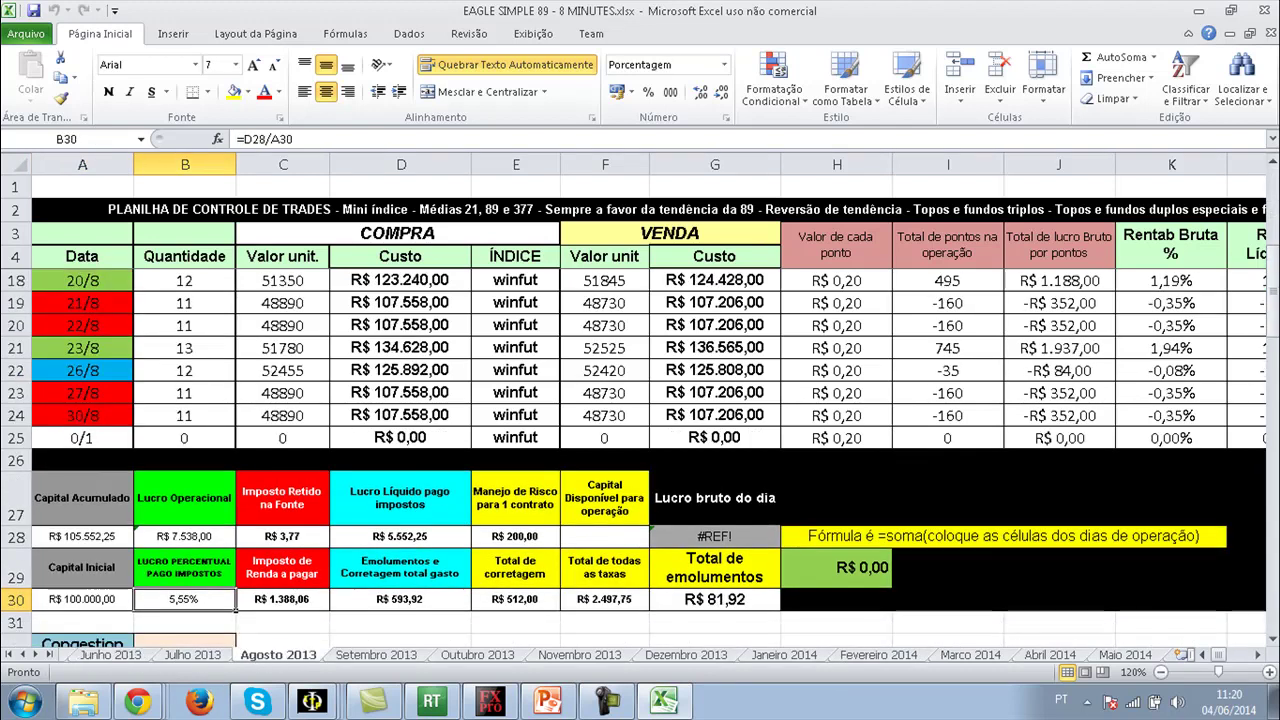
# Return to the Setembro 2013 sheet and go through the quantities of the losing trades from 20/9 to 27/9.
pyautogui.hotkey('ctrl', 'pagedown')
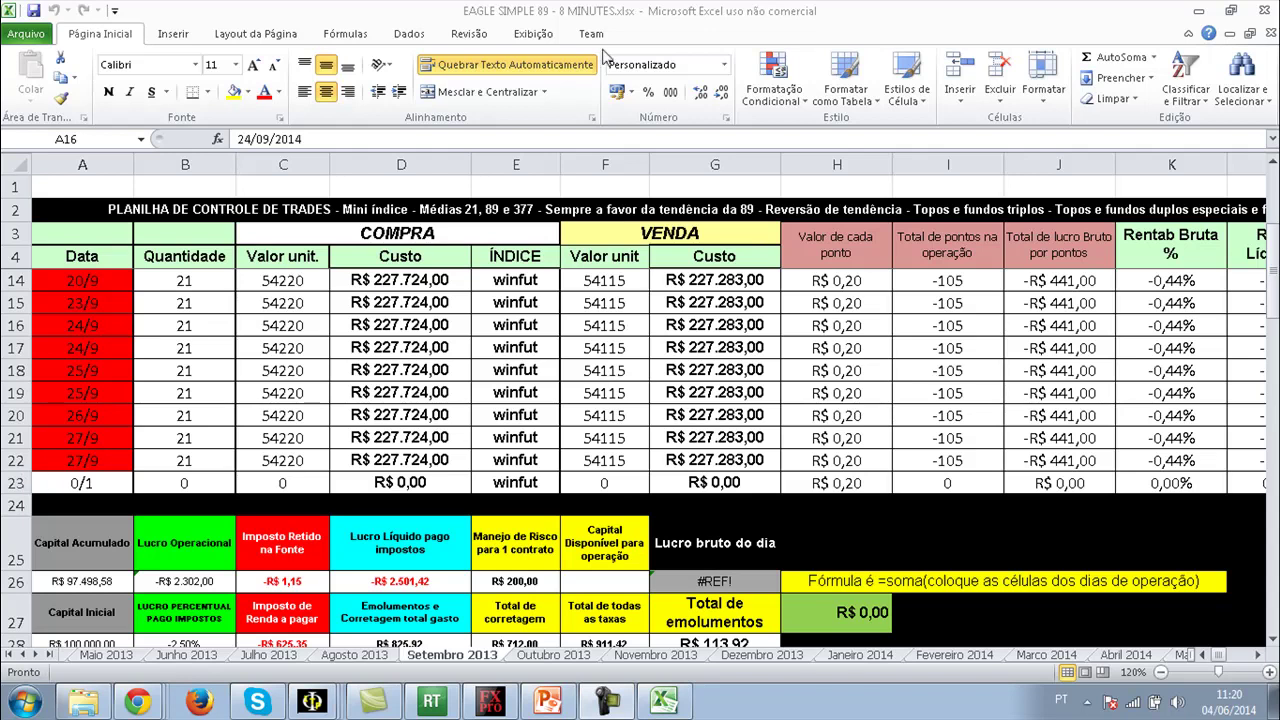
pyautogui.click(194, 278)
pyautogui.click(194, 300)
pyautogui.click(192, 322)
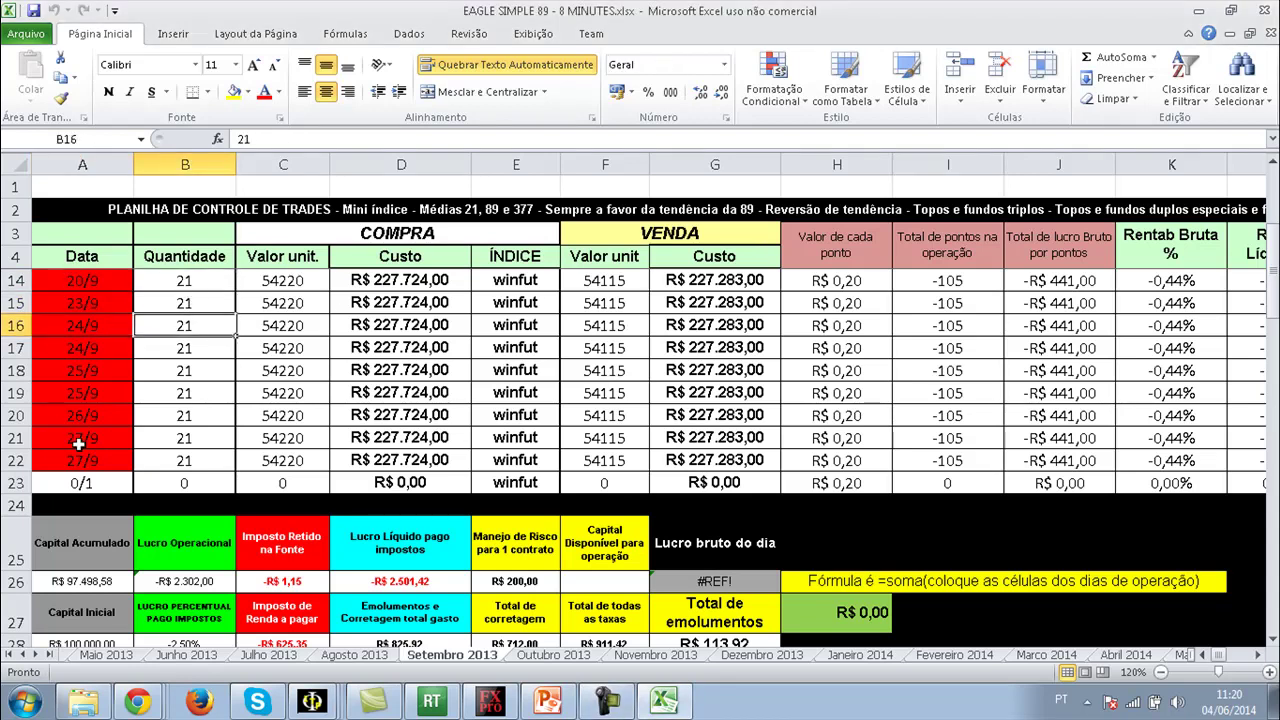
pyautogui.click(178, 344)
pyautogui.click(175, 370)
pyautogui.click(174, 392)
pyautogui.click(176, 413)
pyautogui.click(178, 437)
pyautogui.click(182, 457)
# Recheck the quantities backwards from the first 27/9 trade to 20/9 and inspect the 20/9 purchase unit price.
pyautogui.click(183, 435)
pyautogui.click(175, 415)
pyautogui.click(171, 393)
pyautogui.click(174, 370)
pyautogui.click(176, 347)
pyautogui.click(172, 325)
pyautogui.click(174, 302)
pyautogui.click(182, 282)
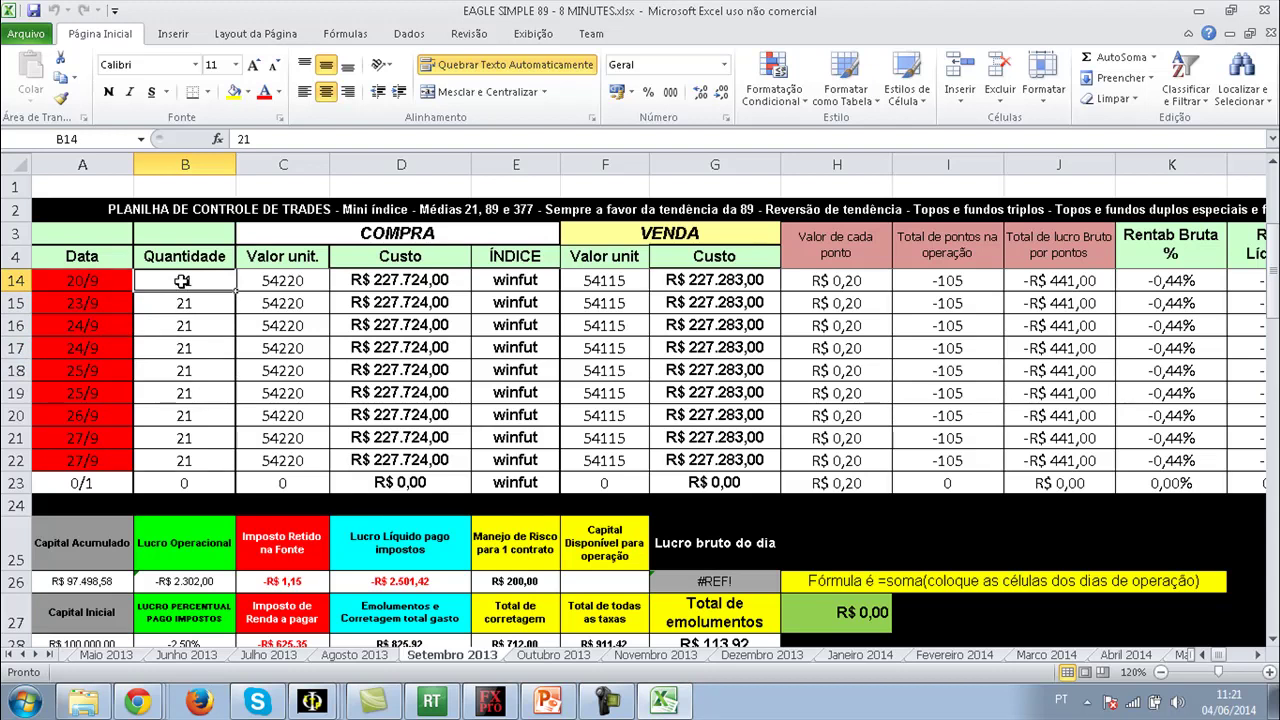
pyautogui.click(284, 283)
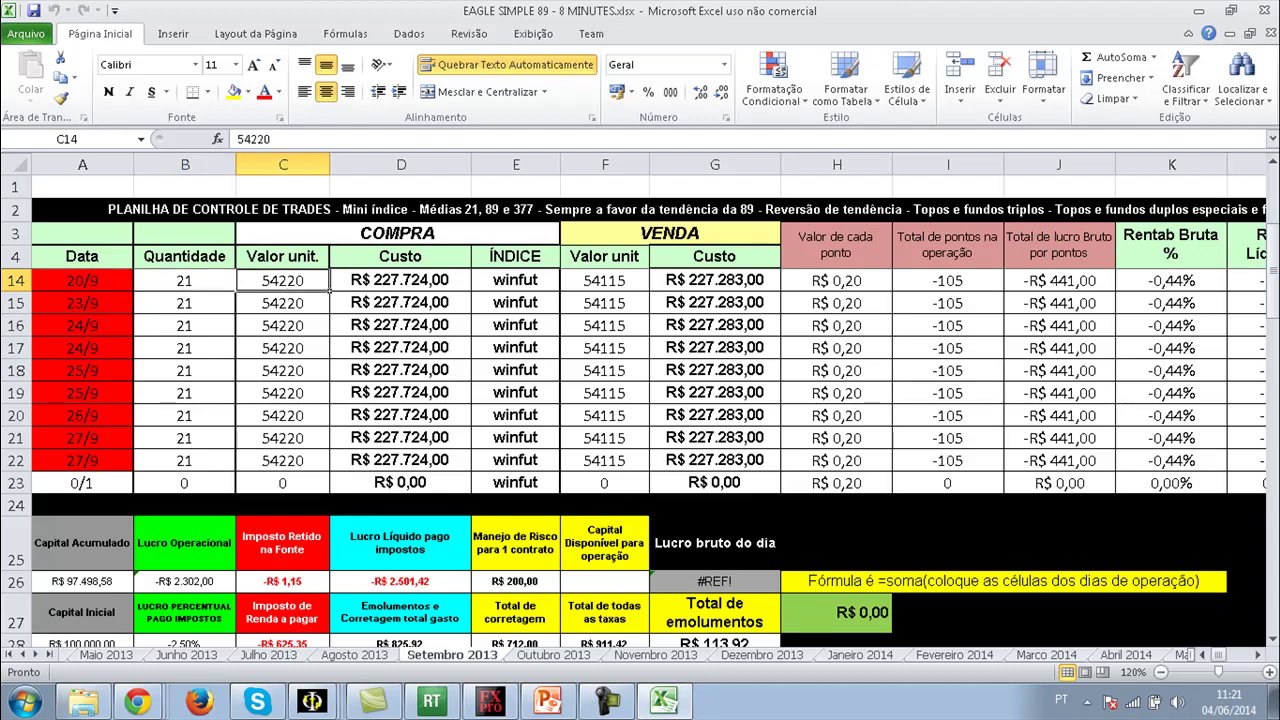
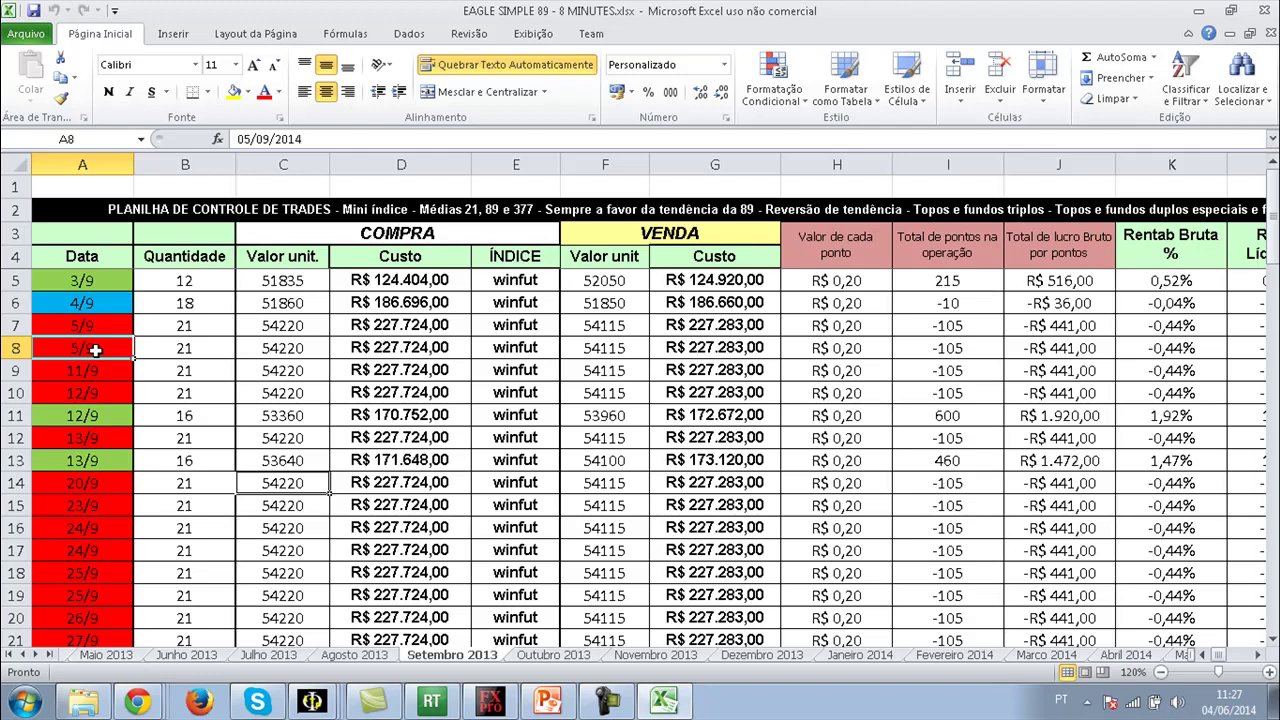
# Go through the early September trades from the first 5/9 loss to the winning 13/9 trade.
pyautogui.click(96, 329)
pyautogui.click(97, 370)
pyautogui.click(85, 394)
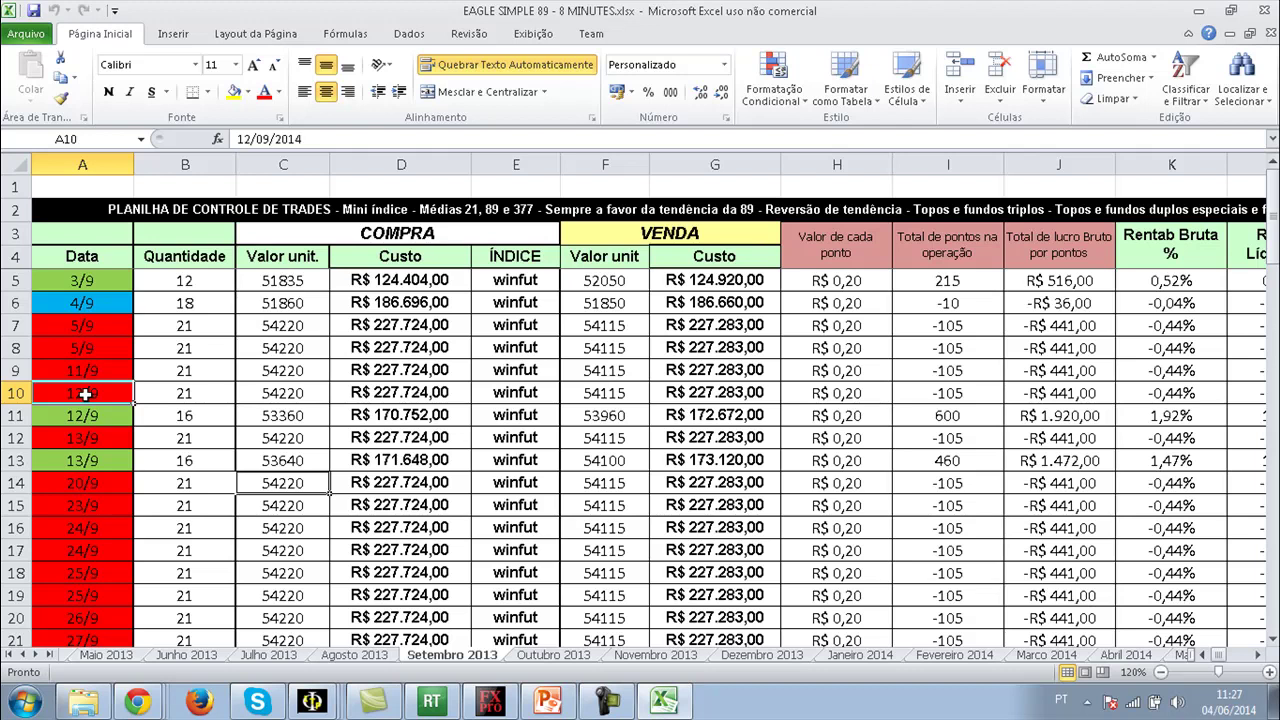
pyautogui.click(76, 418)
pyautogui.click(79, 440)
pyautogui.click(78, 462)
# Examine the consecutive losing trades one by one from 20/9 to 26/9.
pyautogui.click(79, 484)
pyautogui.click(80, 507)
pyautogui.click(77, 529)
pyautogui.click(76, 553)
pyautogui.click(93, 576)
pyautogui.click(83, 597)
pyautogui.click(82, 617)
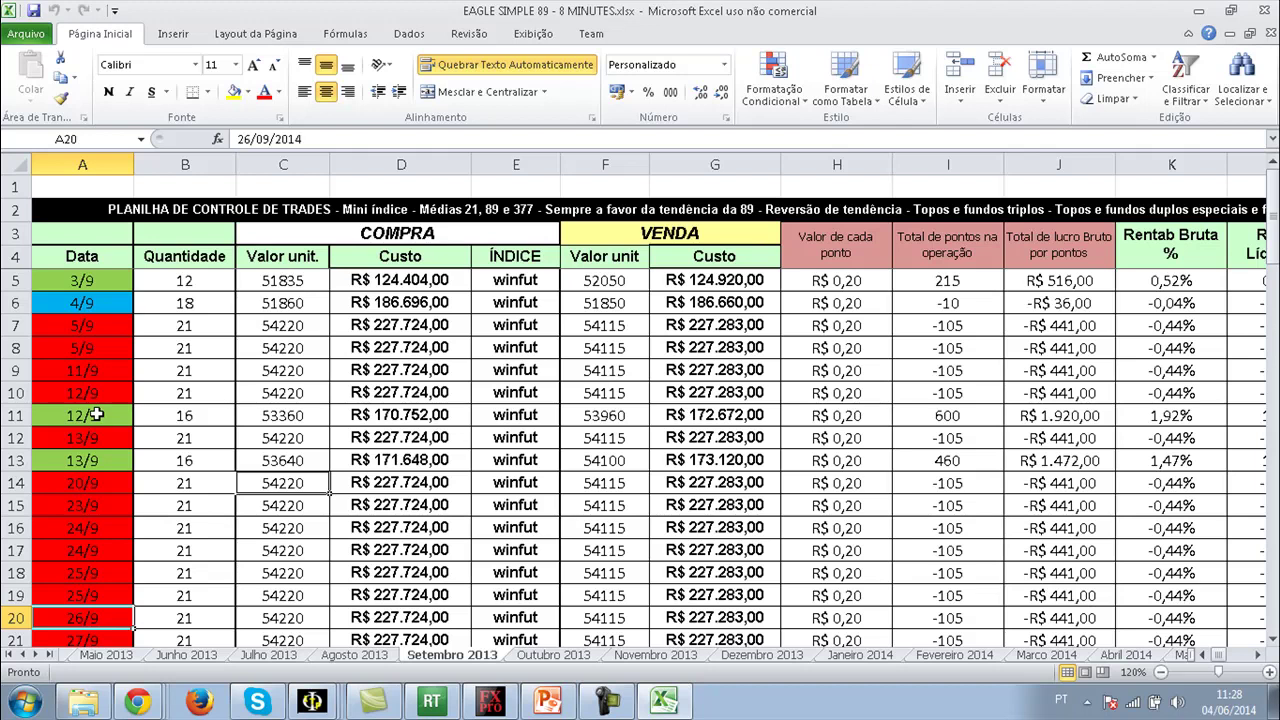
# Compare the losing trades from 5/9 to 12/9 with the first 24/9 and 25/9 losses.
pyautogui.click(104, 328)
pyautogui.click(96, 350)
pyautogui.click(93, 370)
pyautogui.click(91, 396)
pyautogui.click(96, 532)
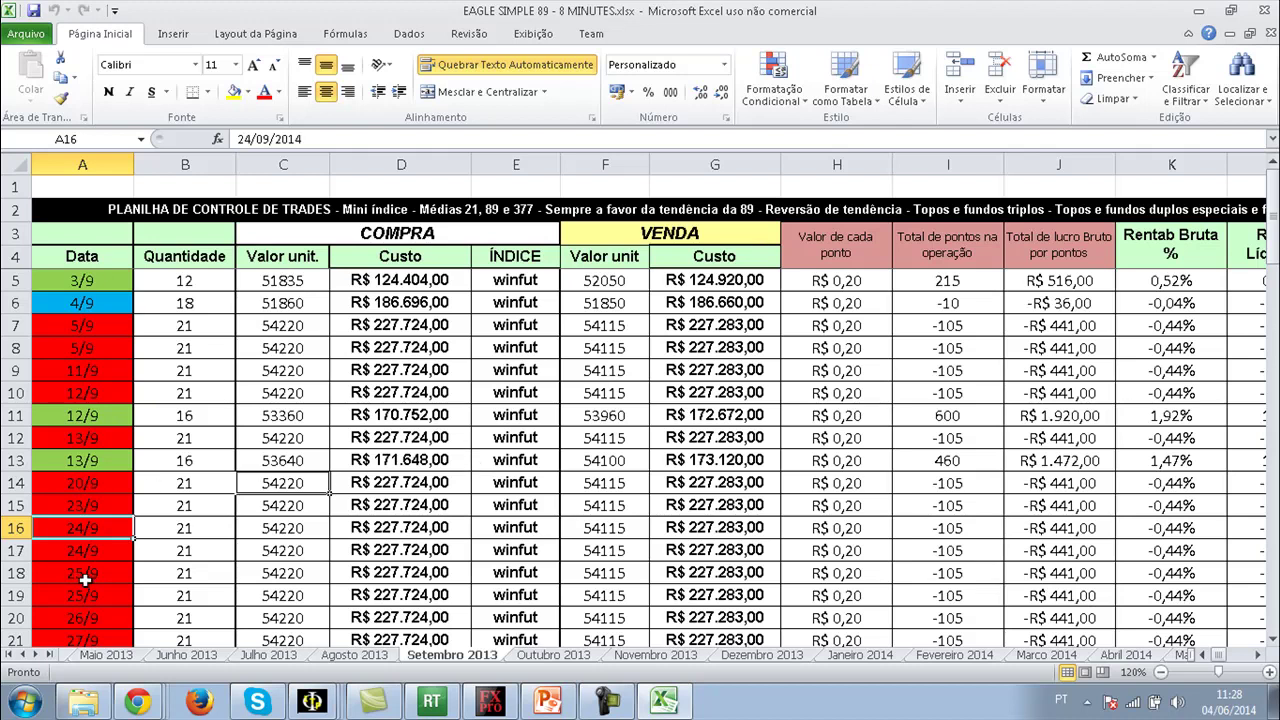
pyautogui.click(85, 575)
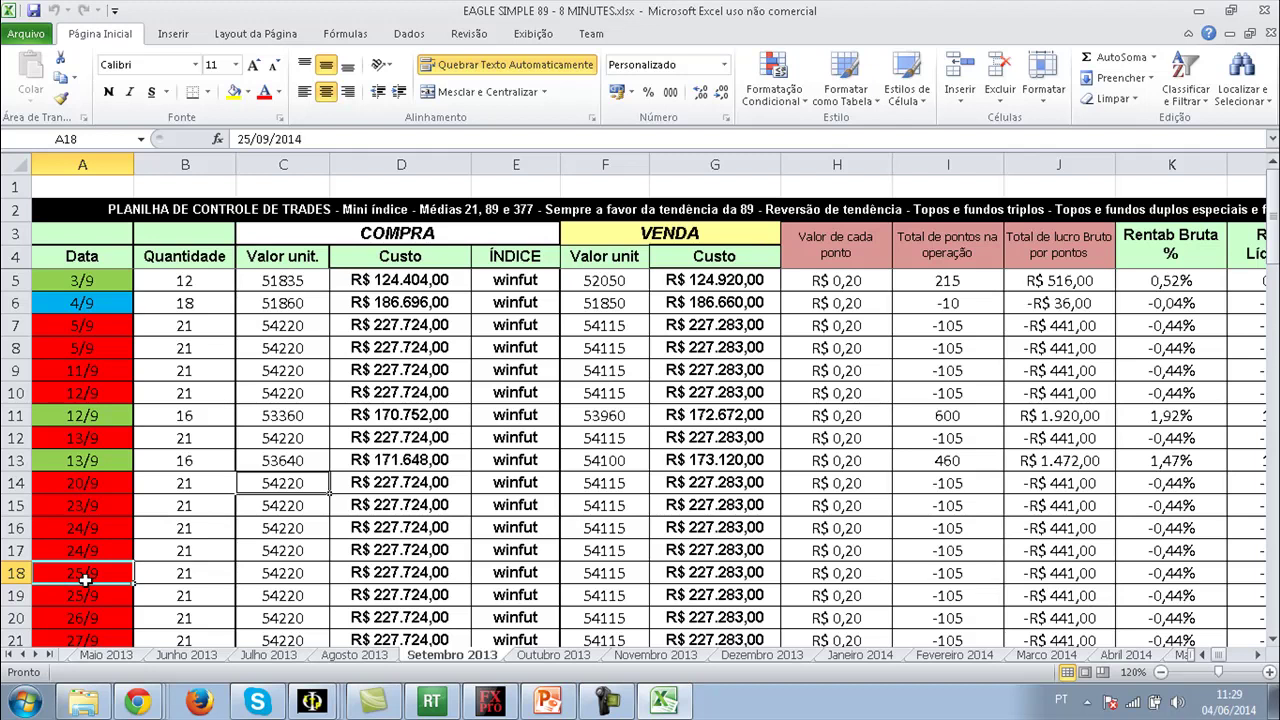
# Switch between the Outubro, Novembro and Setembro 2013 sheets and settle on the Outubro 2013 sheet.
pyautogui.click(553, 656)
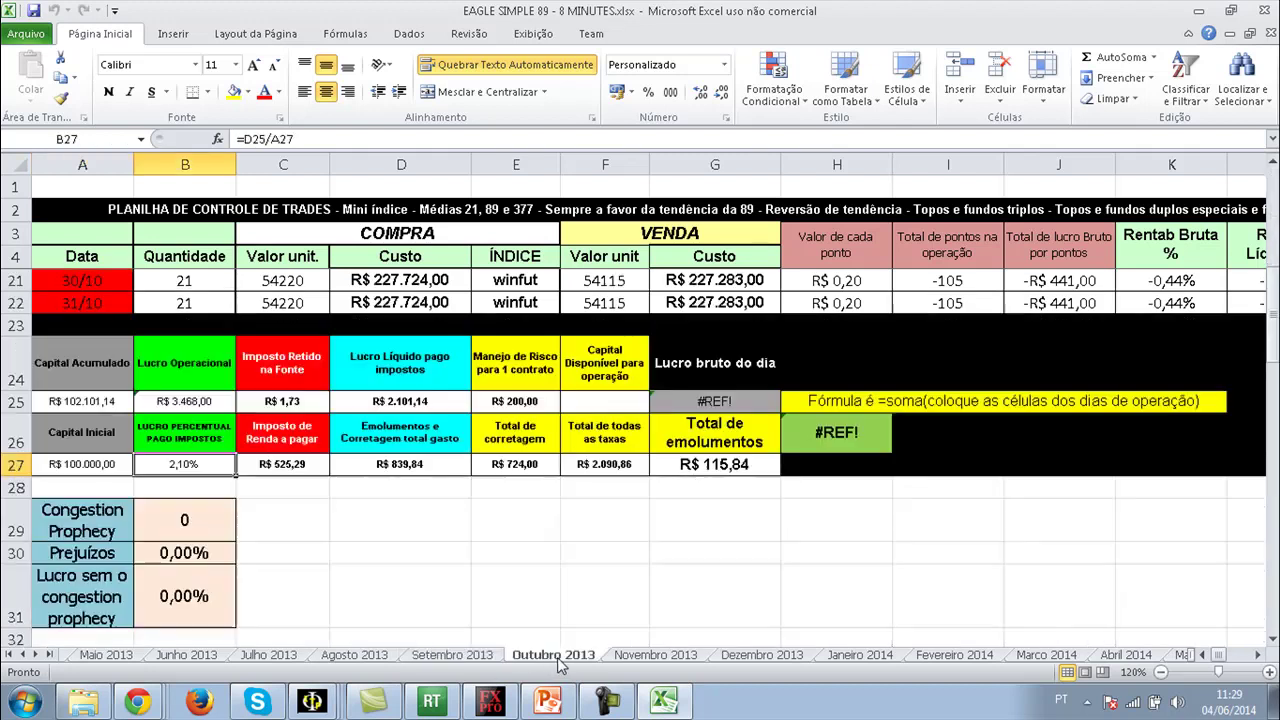
pyautogui.click(640, 660)
pyautogui.click(563, 660)
pyautogui.click(455, 662)
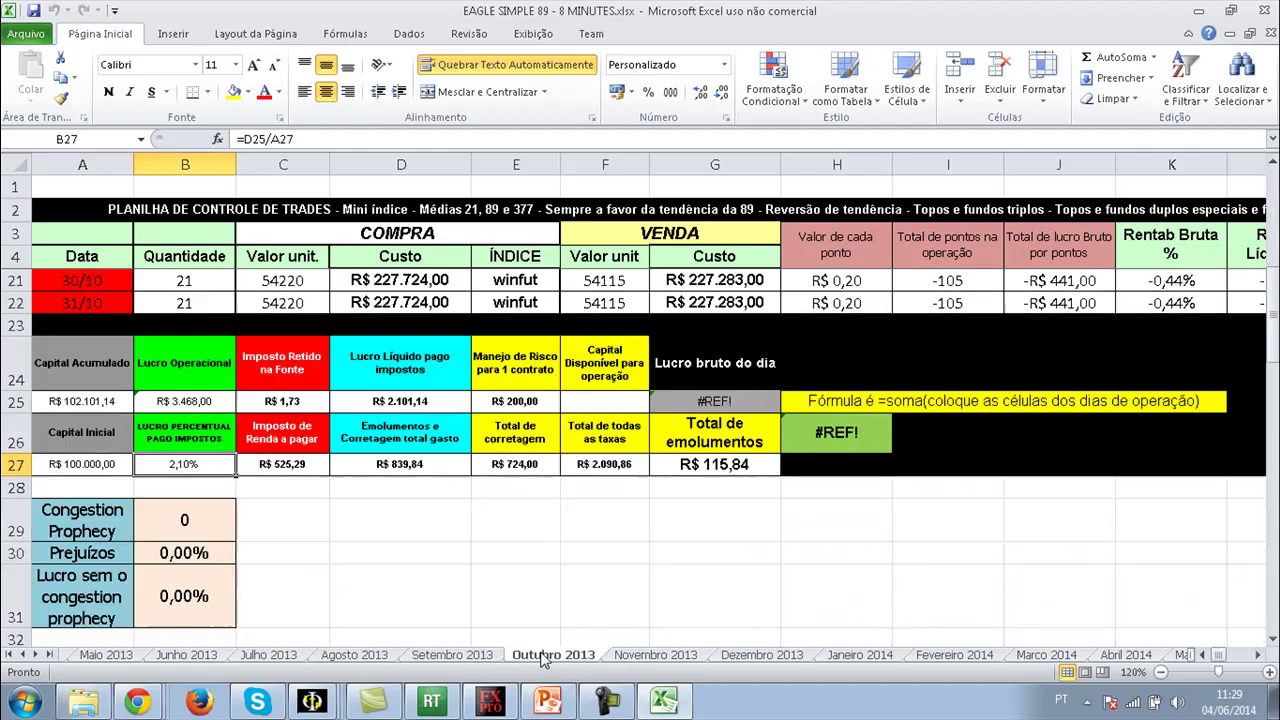
pyautogui.click(545, 658)
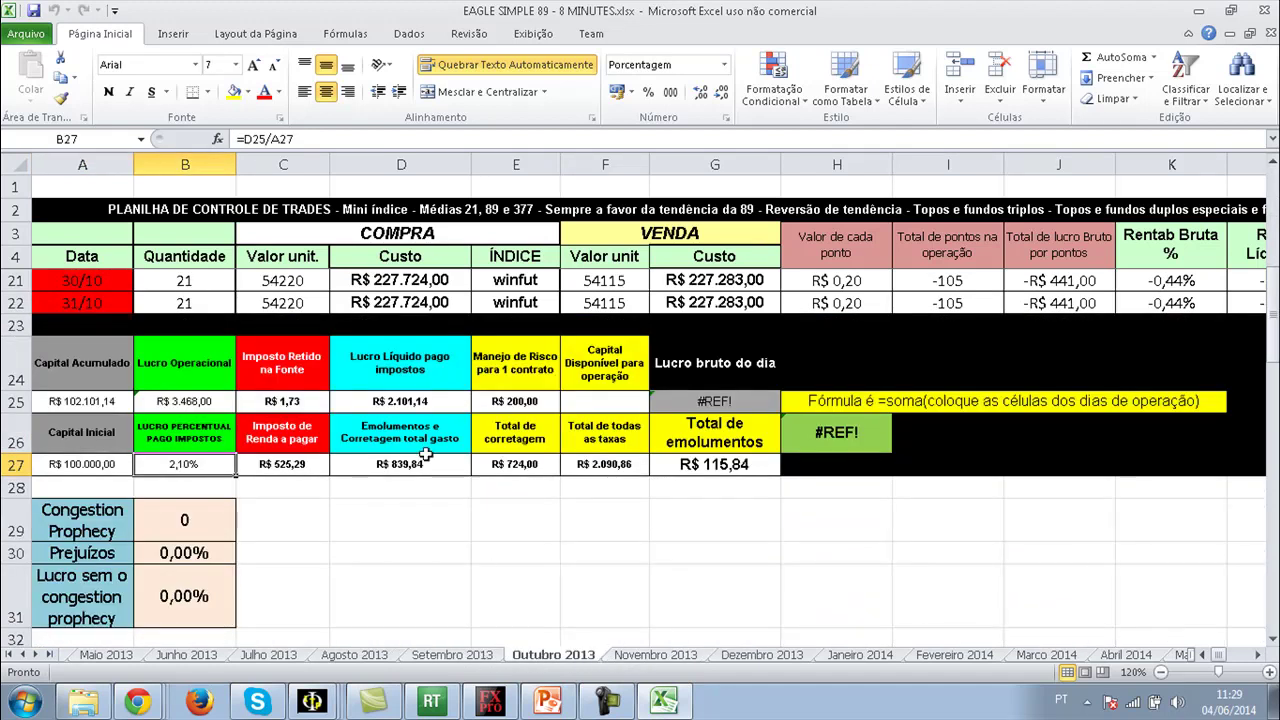
# Examine the purchase unit price, purchase cost and index cells of the 30/10 and 31/10 losing trades.
pyautogui.click(310, 286)
pyautogui.click(306, 305)
pyautogui.click(410, 284)
pyautogui.click(425, 303)
pyautogui.click(506, 303)
pyautogui.click(513, 283)
pyautogui.click(402, 286)
pyautogui.click(408, 305)
pyautogui.click(400, 283)
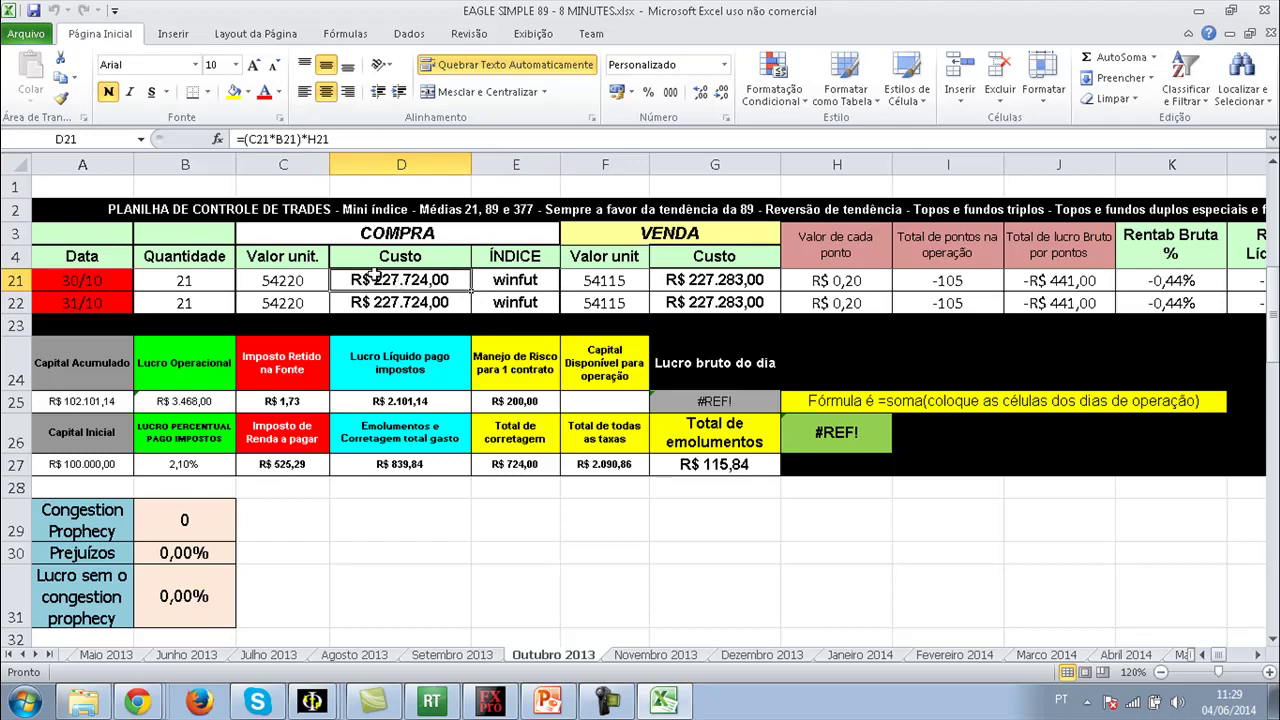
# Check the 30/10 date and purchase unit price, and the 31/10 quantity and purchase cost.
pyautogui.click(33, 10)
pyautogui.click(82, 281)
pyautogui.click(185, 303)
pyautogui.click(283, 280)
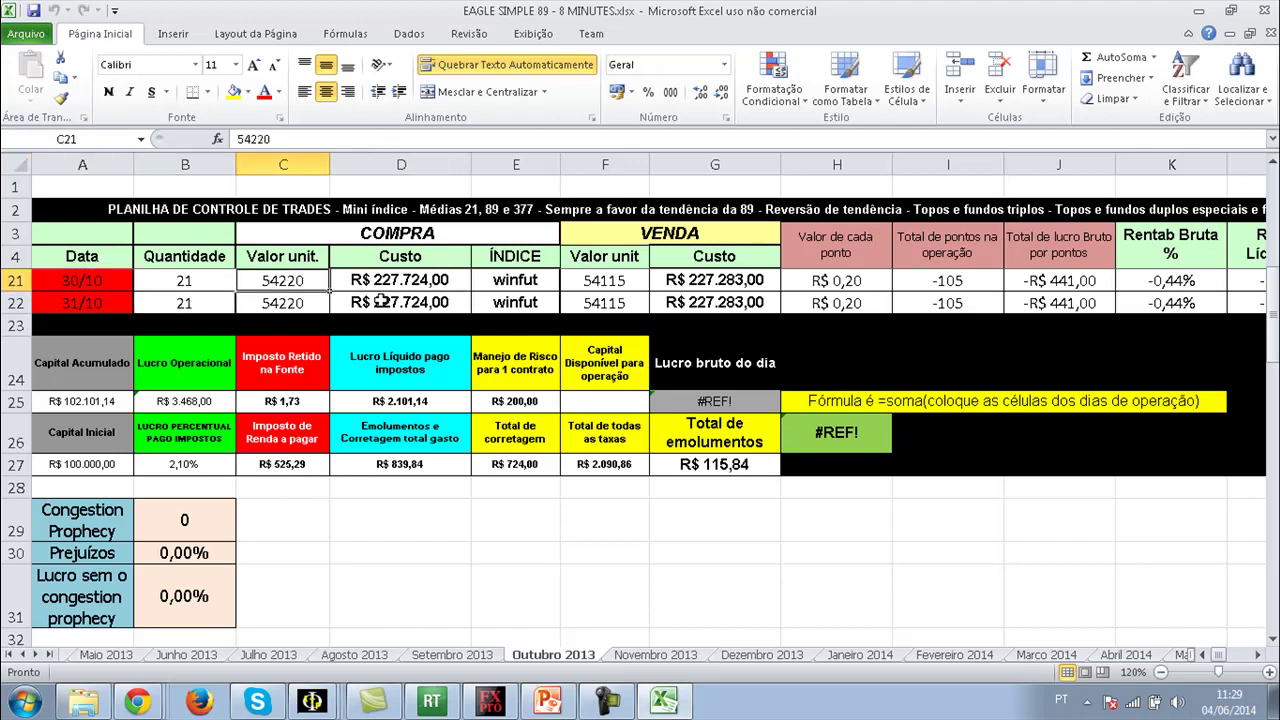
pyautogui.click(372, 300)
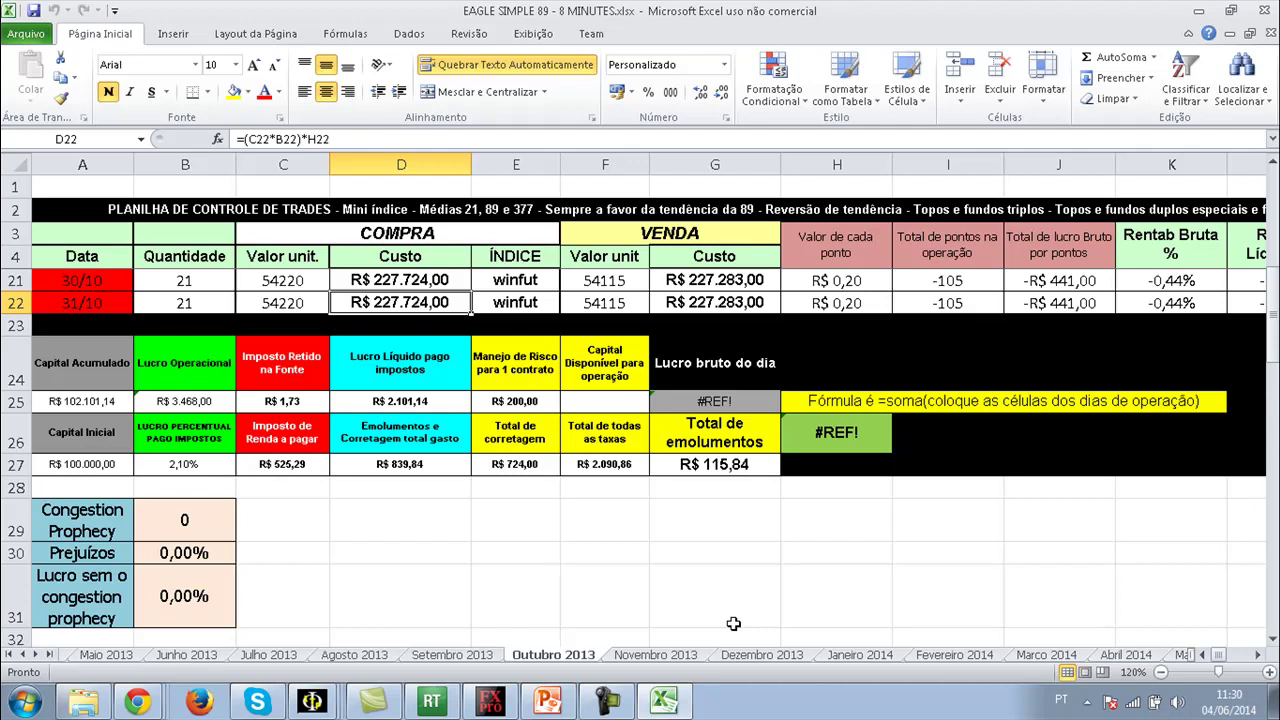
# Compare the sale cost, sale unit price, index and purchase cost cells across the 30/10 and 31/10 trades.
pyautogui.click(748, 305)
pyautogui.click(620, 278)
pyautogui.click(516, 305)
pyautogui.click(425, 280)
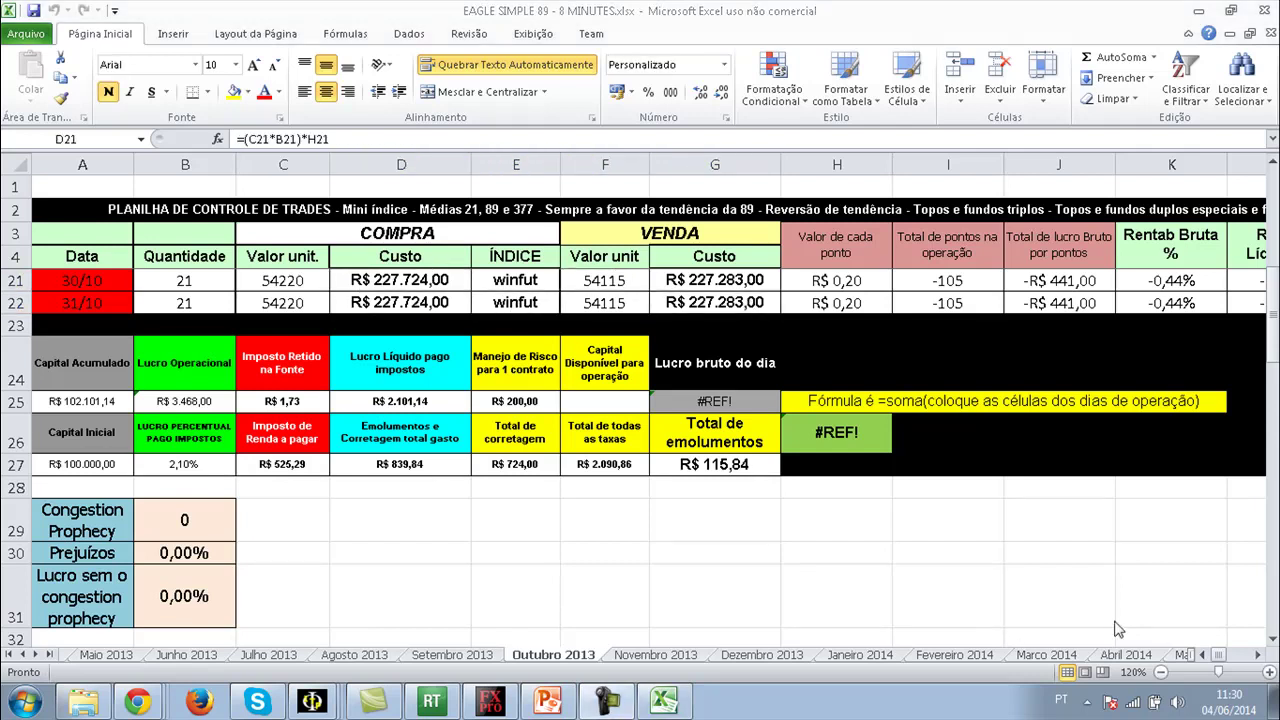
# Follow the 30/10 trade from quantity and purchase values to sale cost, and compare its sale values with 31/10.
pyautogui.click(190, 282)
pyautogui.click(262, 280)
pyautogui.click(412, 280)
pyautogui.click(710, 282)
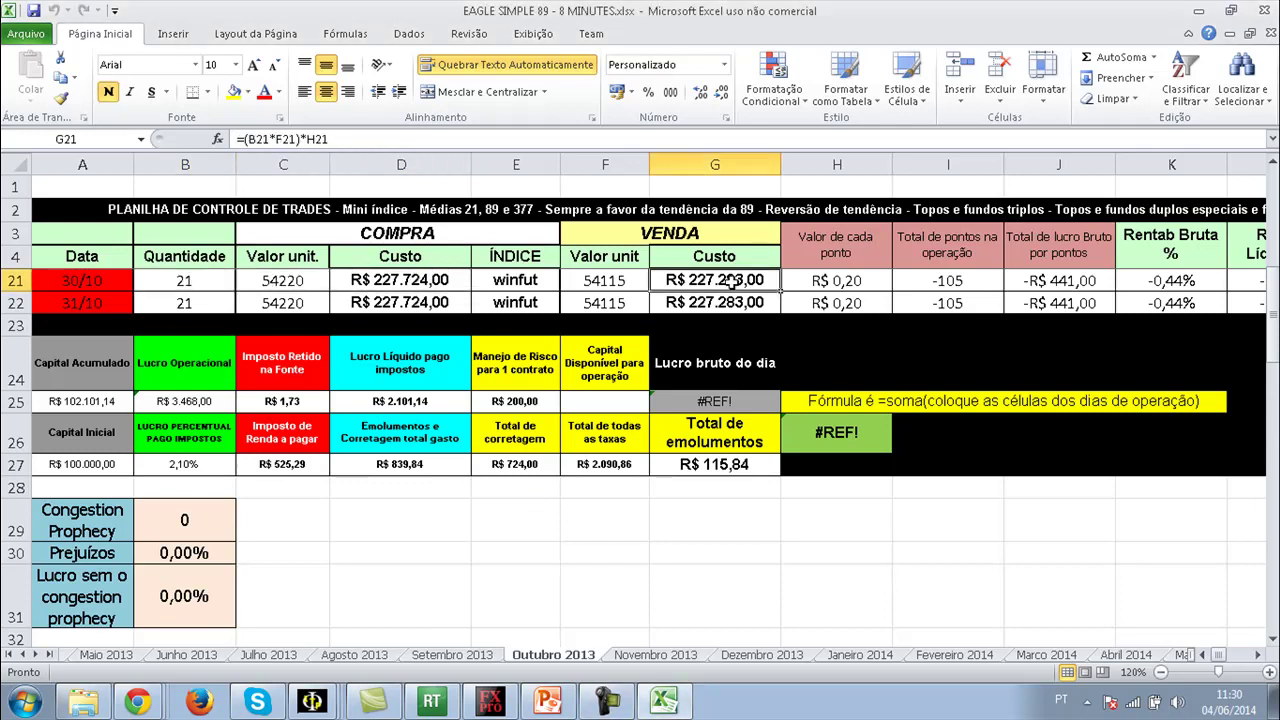
pyautogui.click(630, 280)
pyautogui.click(666, 300)
pyautogui.click(620, 302)
pyautogui.click(600, 281)
# Compare the purchase unit prices and quantities of the 30/10 and 31/10 trades.
pyautogui.click(286, 280)
pyautogui.click(286, 300)
pyautogui.click(207, 300)
pyautogui.click(205, 281)
pyautogui.click(264, 278)
pyautogui.click(270, 303)
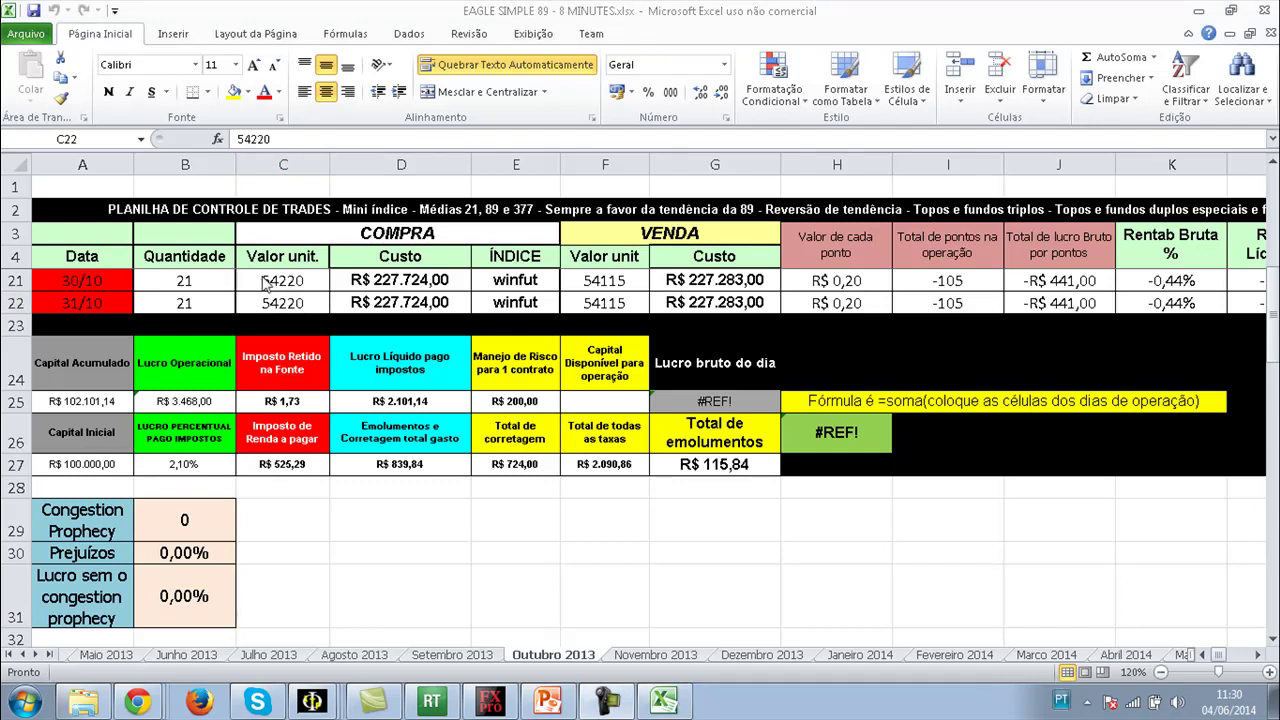
pyautogui.click(285, 280)
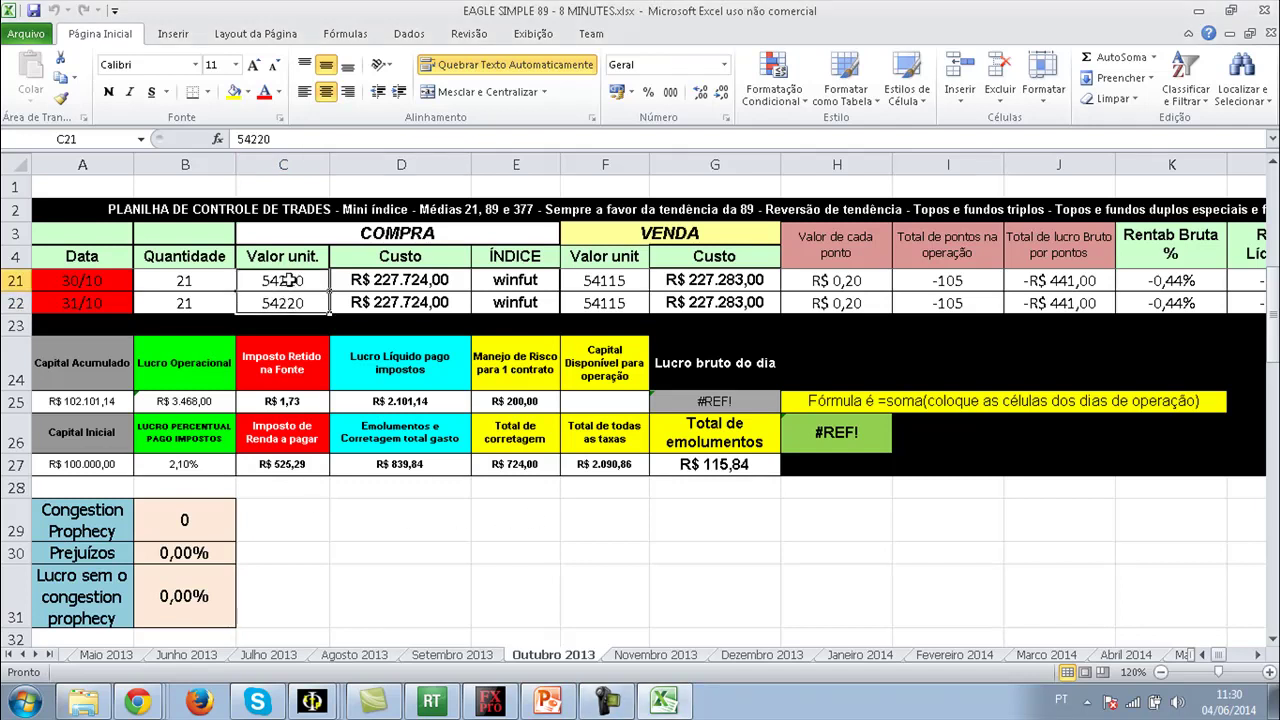
pyautogui.click(293, 302)
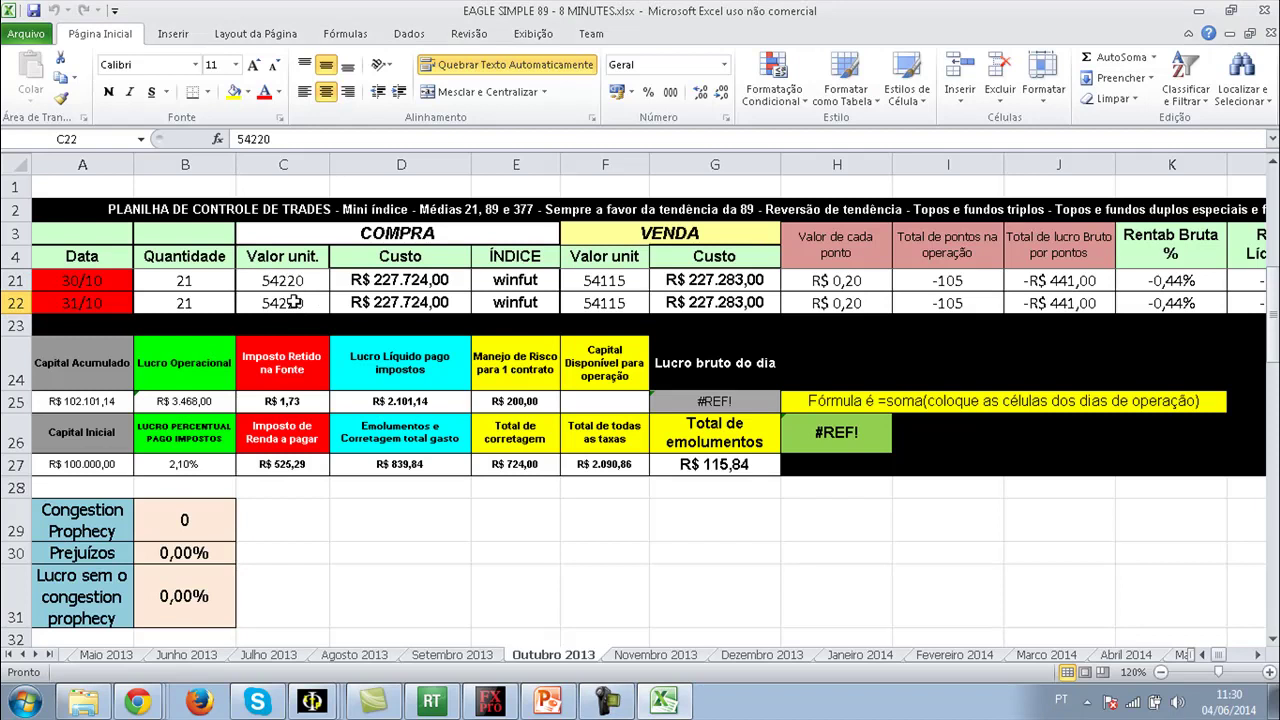
pyautogui.click(290, 279)
pyautogui.click(185, 281)
pyautogui.click(188, 302)
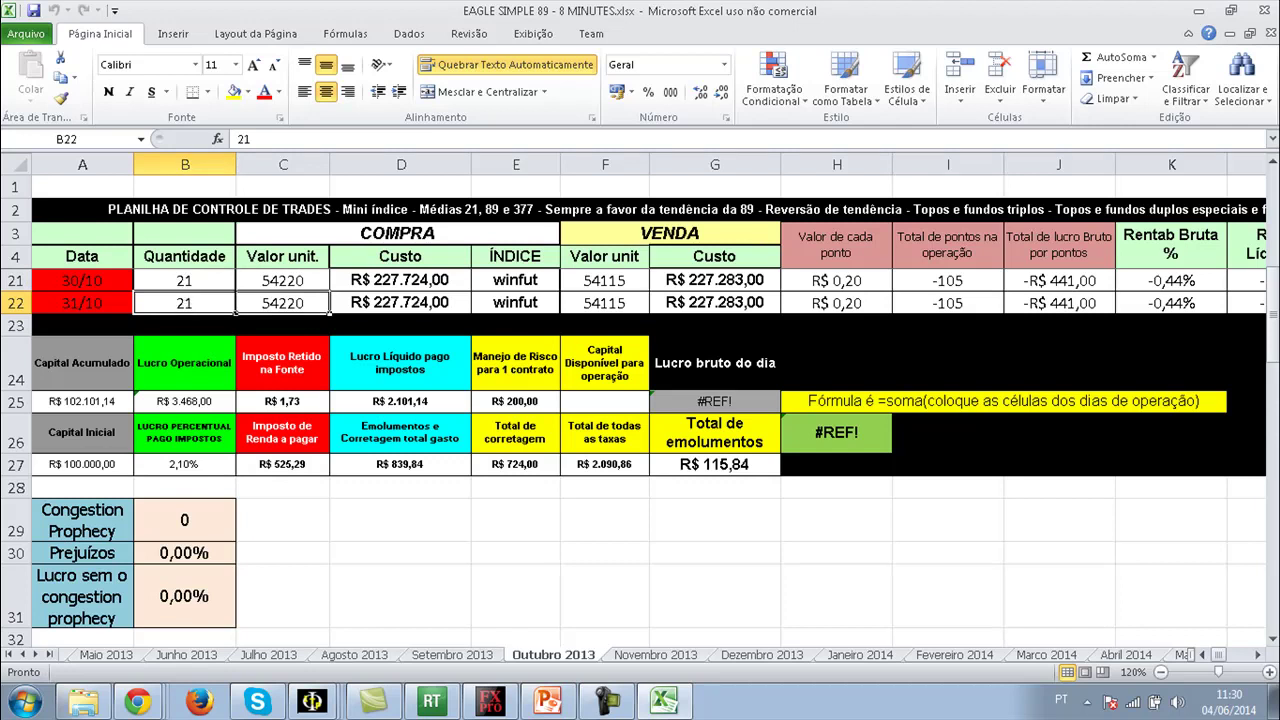
# Review the October 2013 trades from 2/10 onwards and switch to the PowerPoint slide show.
pyautogui.moveTo(1273, 350); pyautogui.dragTo(1273, 260)
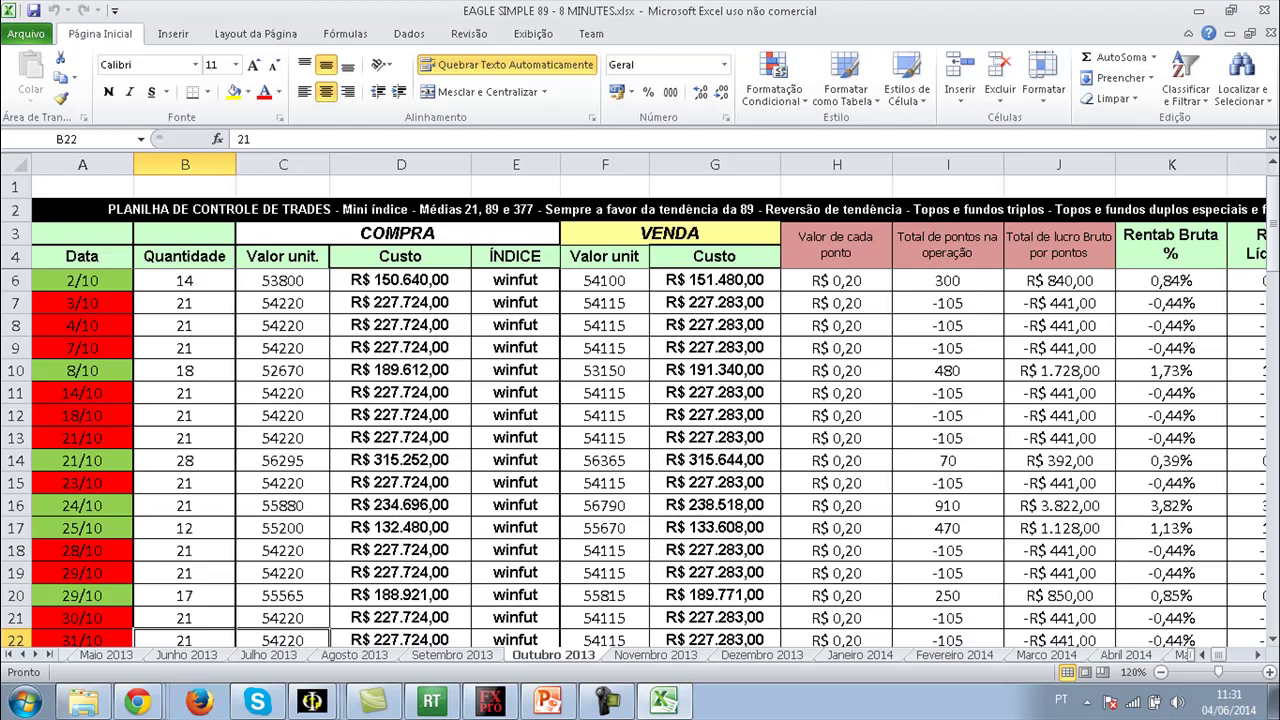
pyautogui.hotkey('alt', 'Tab')
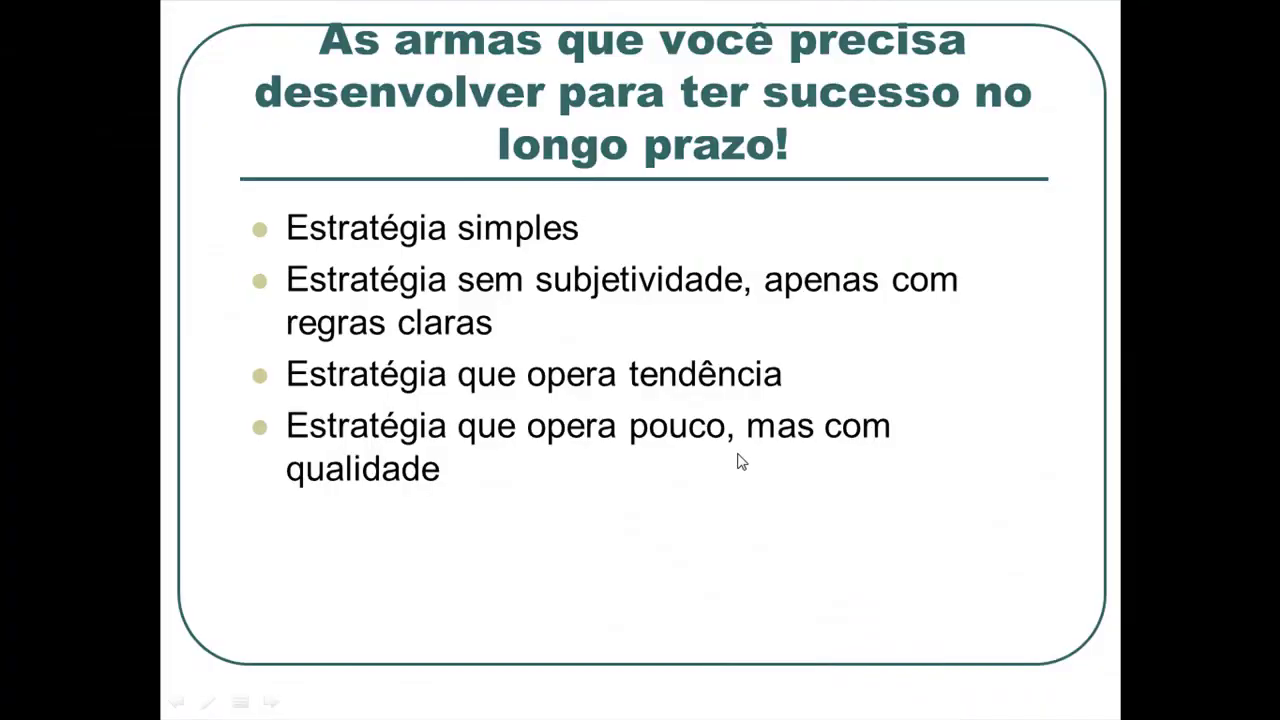